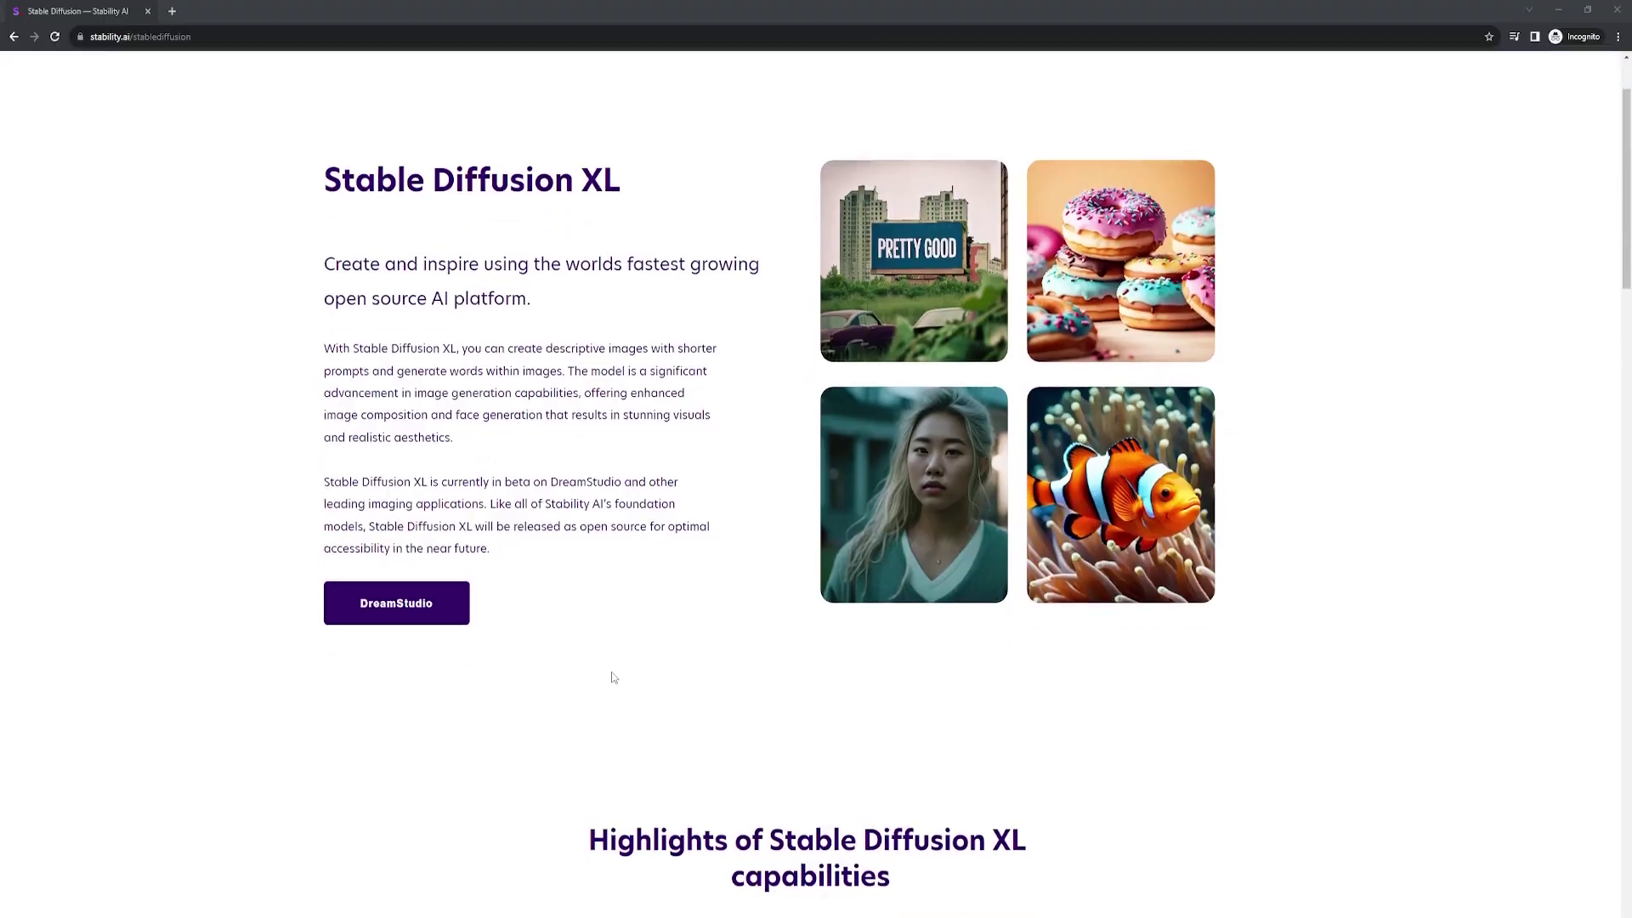
# End the Adobe Lightroom and Adobe Photoshop tasks in Task Manager
pyautogui.scroll(-12, 610, 671)
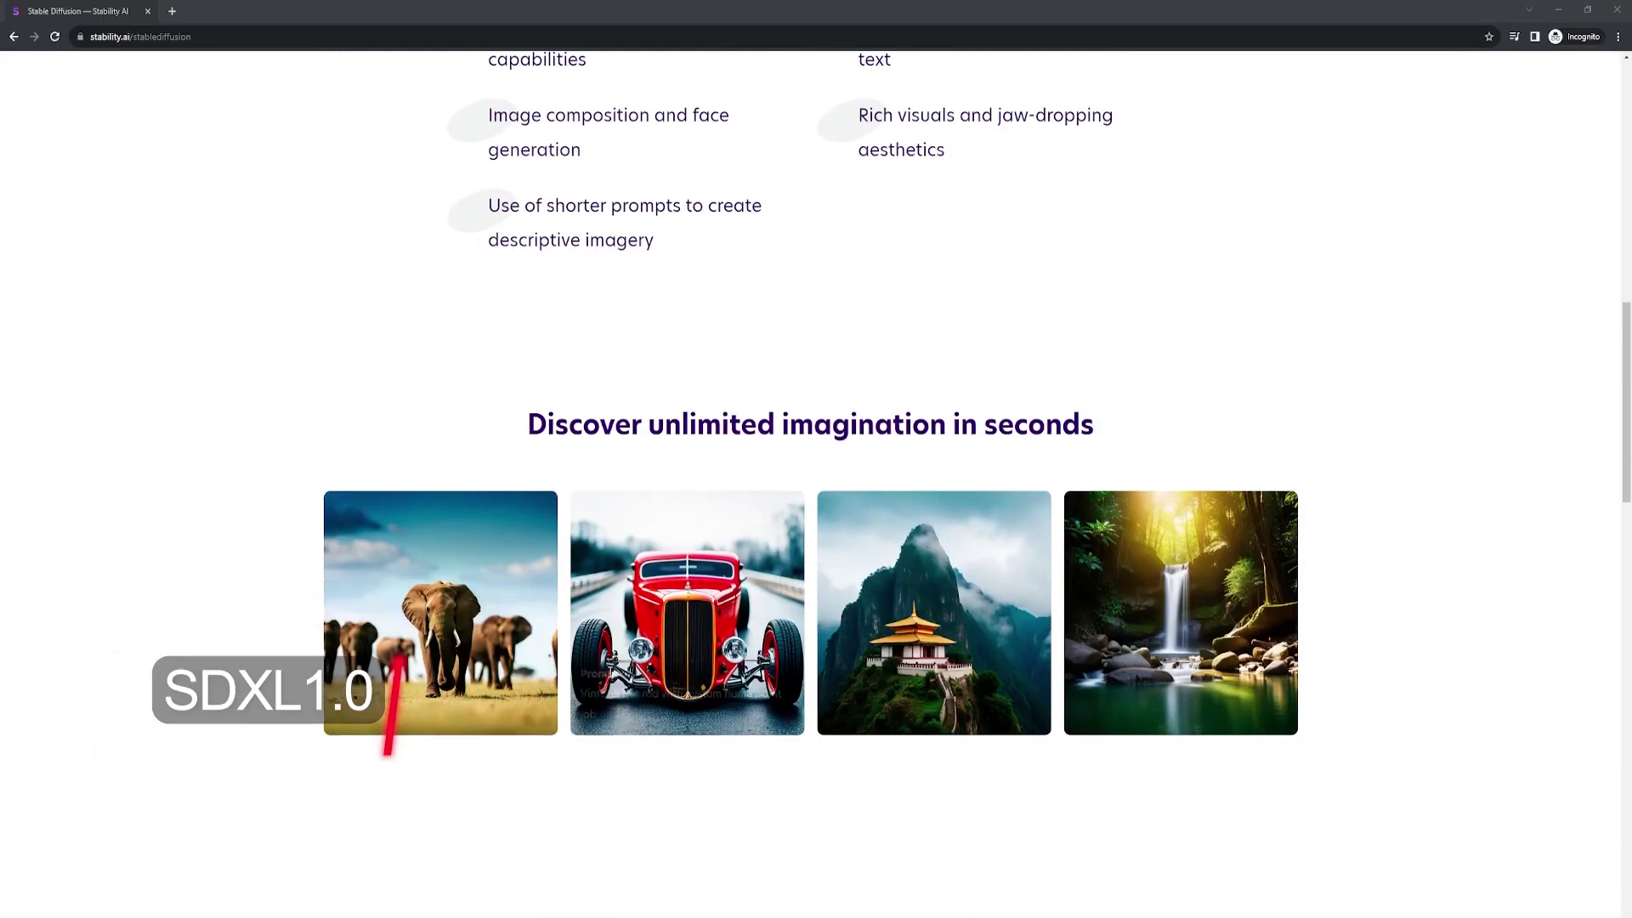
pyautogui.scroll(-8, 608, 677)
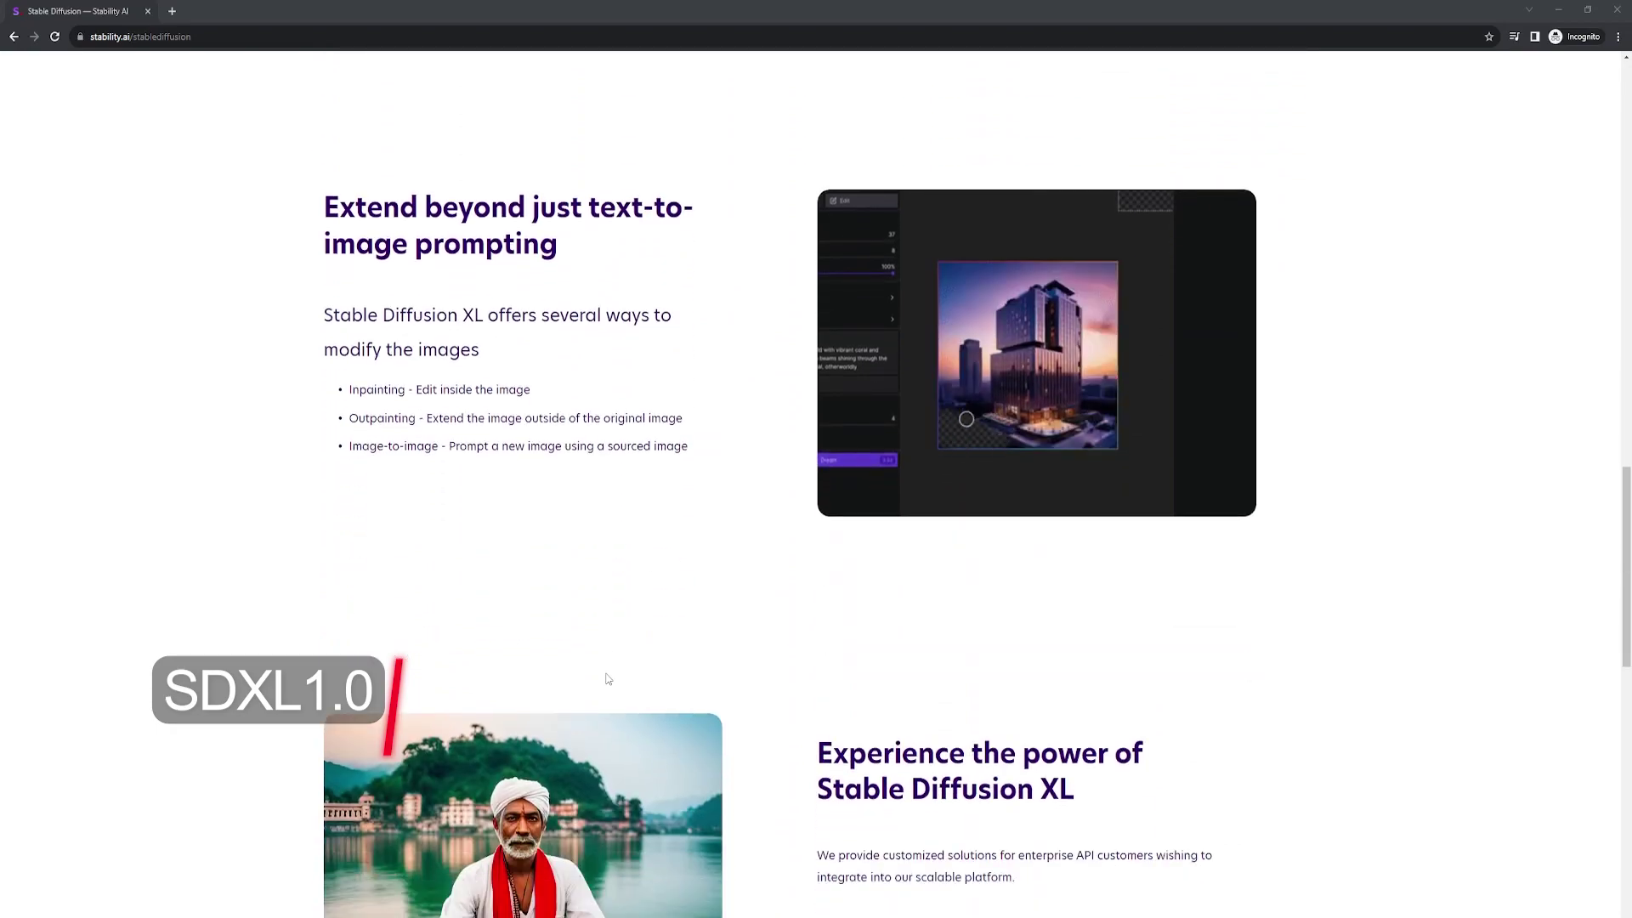
pyautogui.scroll(-6, 608, 677)
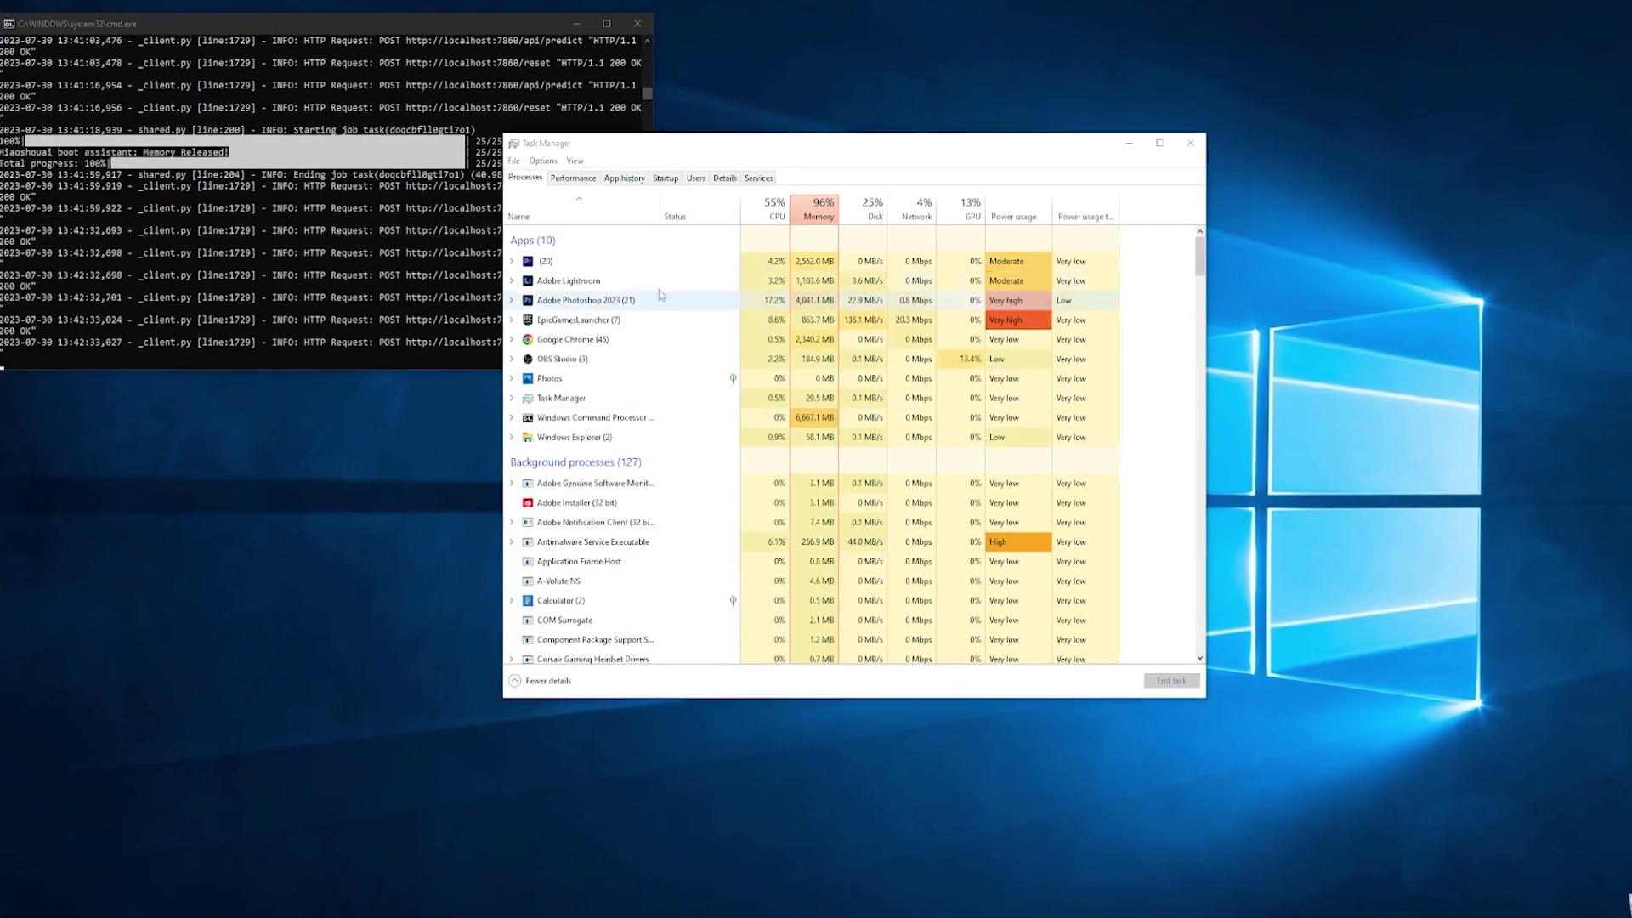
pyautogui.rightClick(592, 281)
pyautogui.click(611, 292)
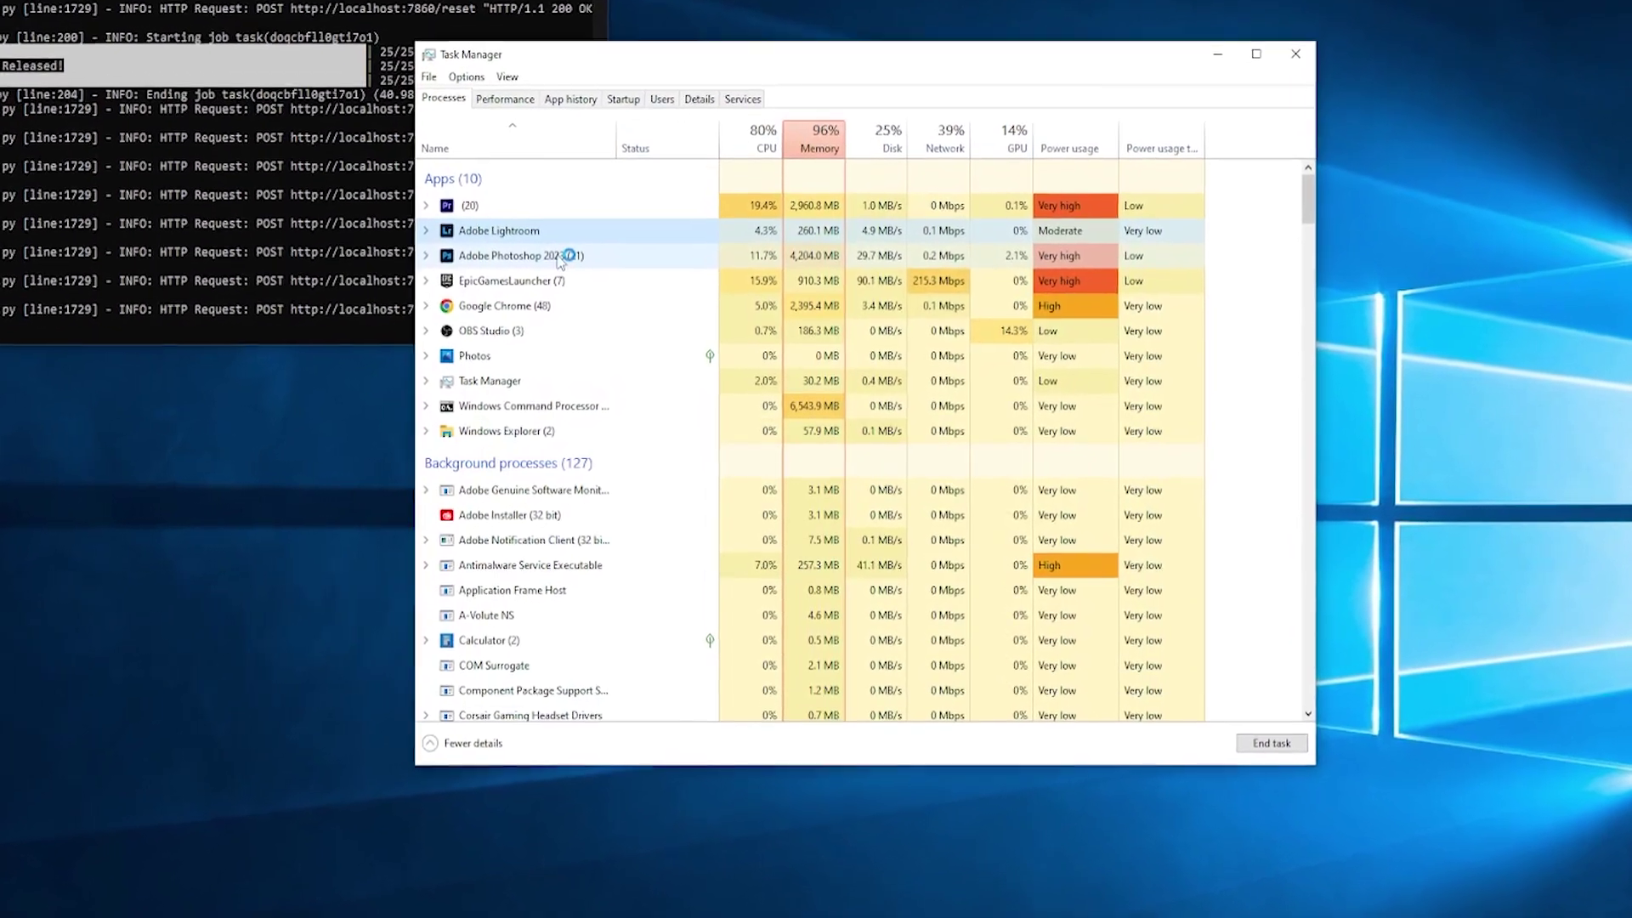
pyautogui.rightClick(577, 229)
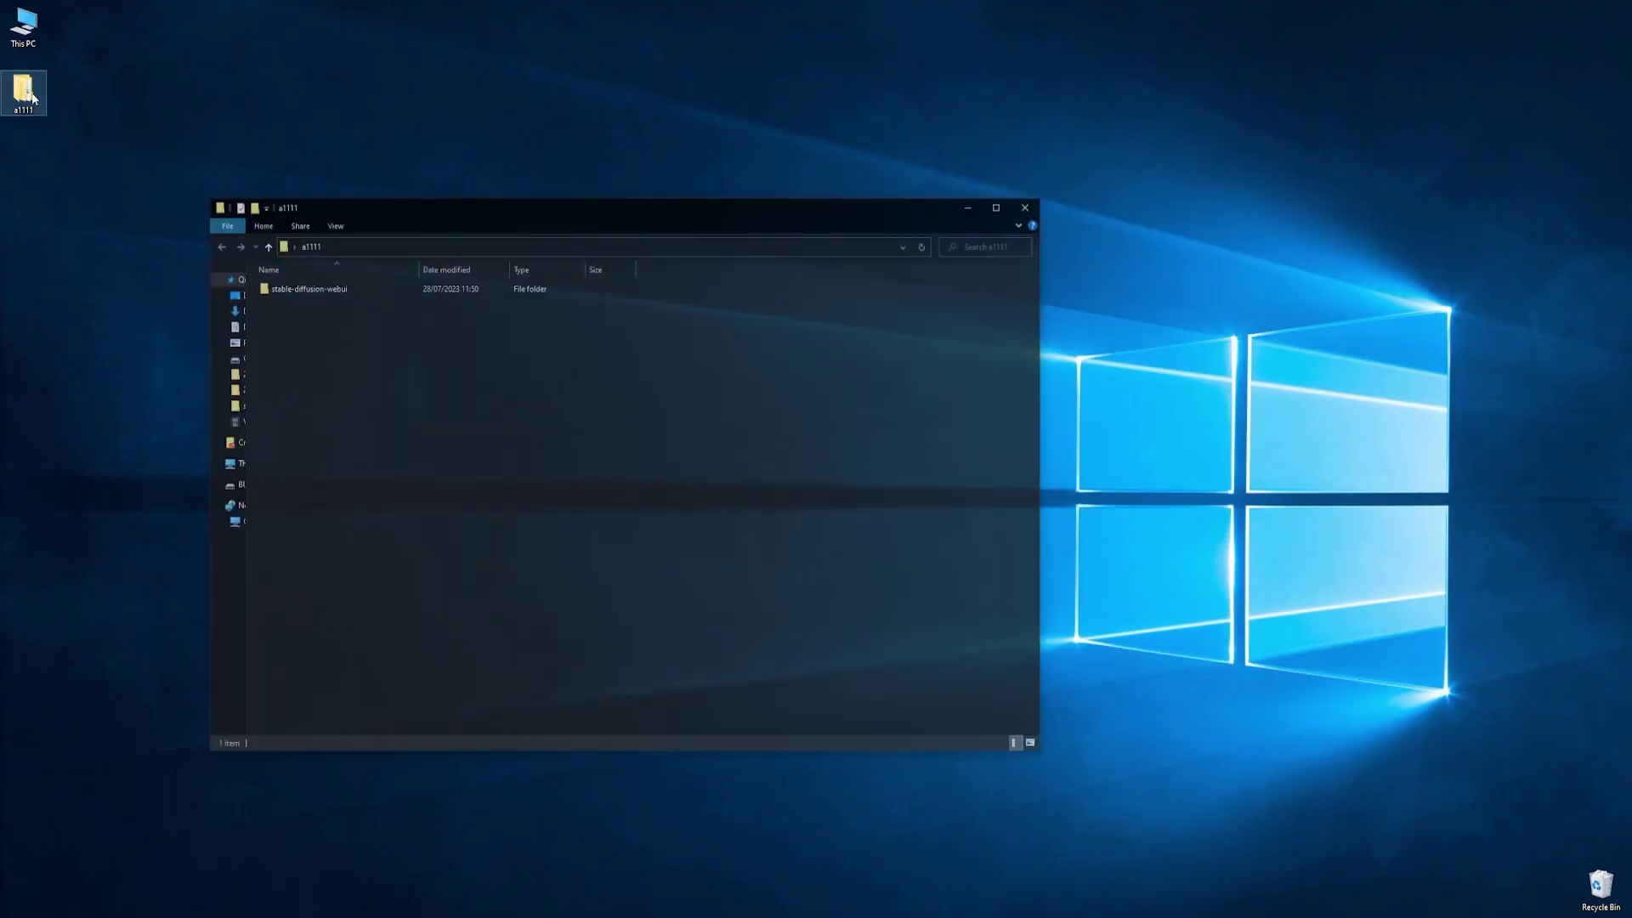
# Edit stable-diffusion-webui's webui-user.bat in Notepad to set COMMANDLINE_ARGS=--medvram, then save it
pyautogui.doubleClick(310, 288)
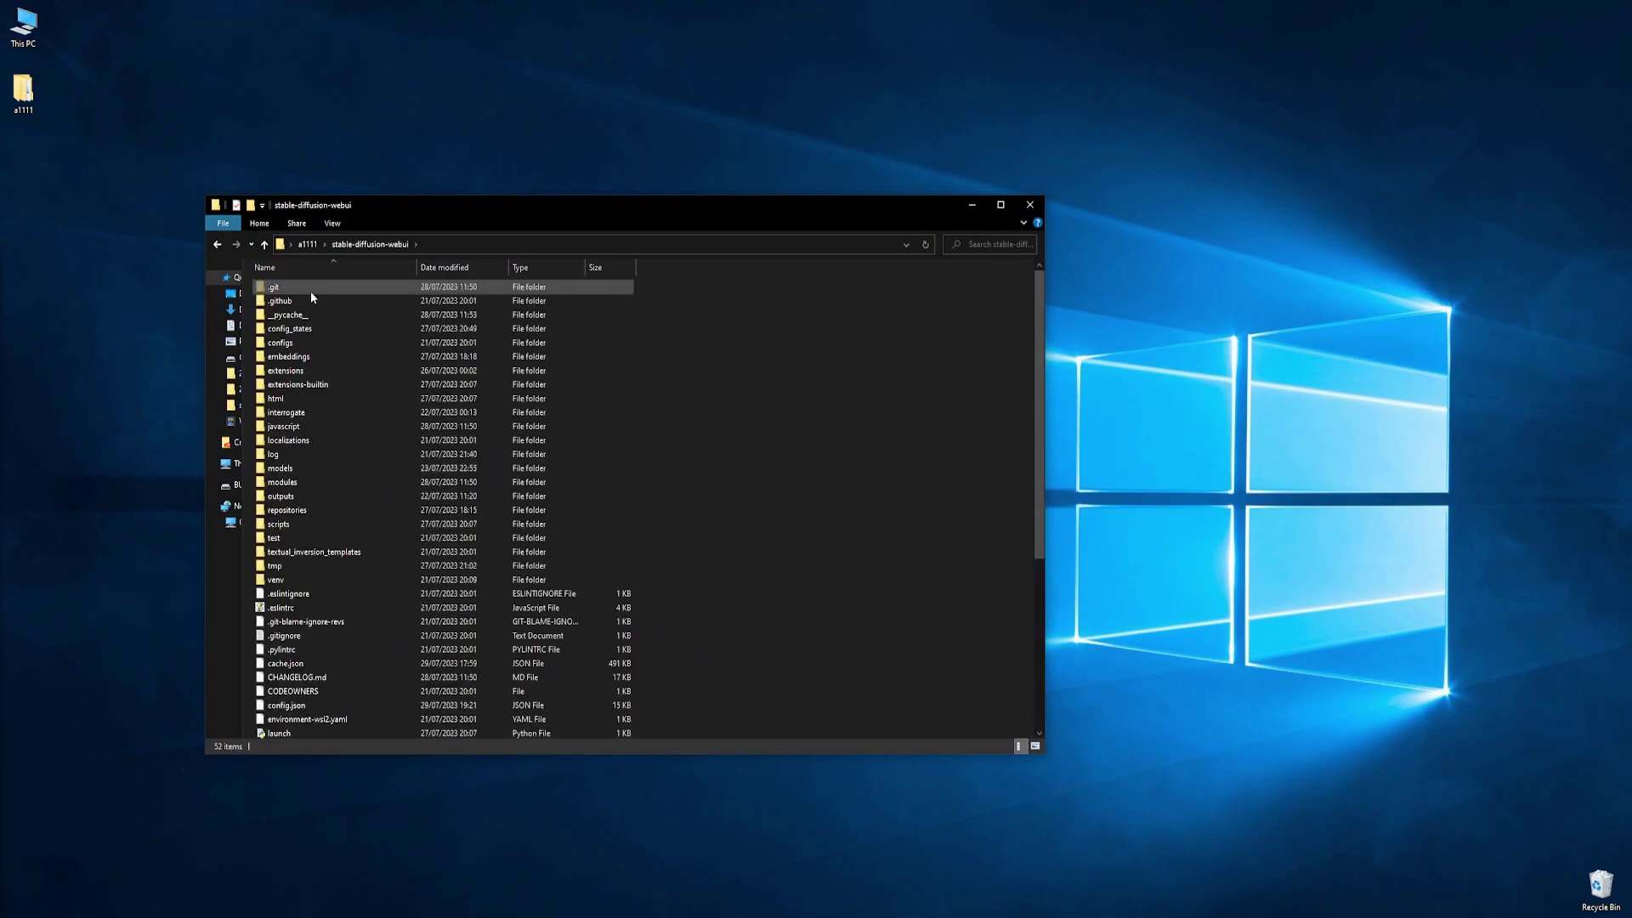
pyautogui.moveTo(1038, 399); pyautogui.dragTo(1059, 564)
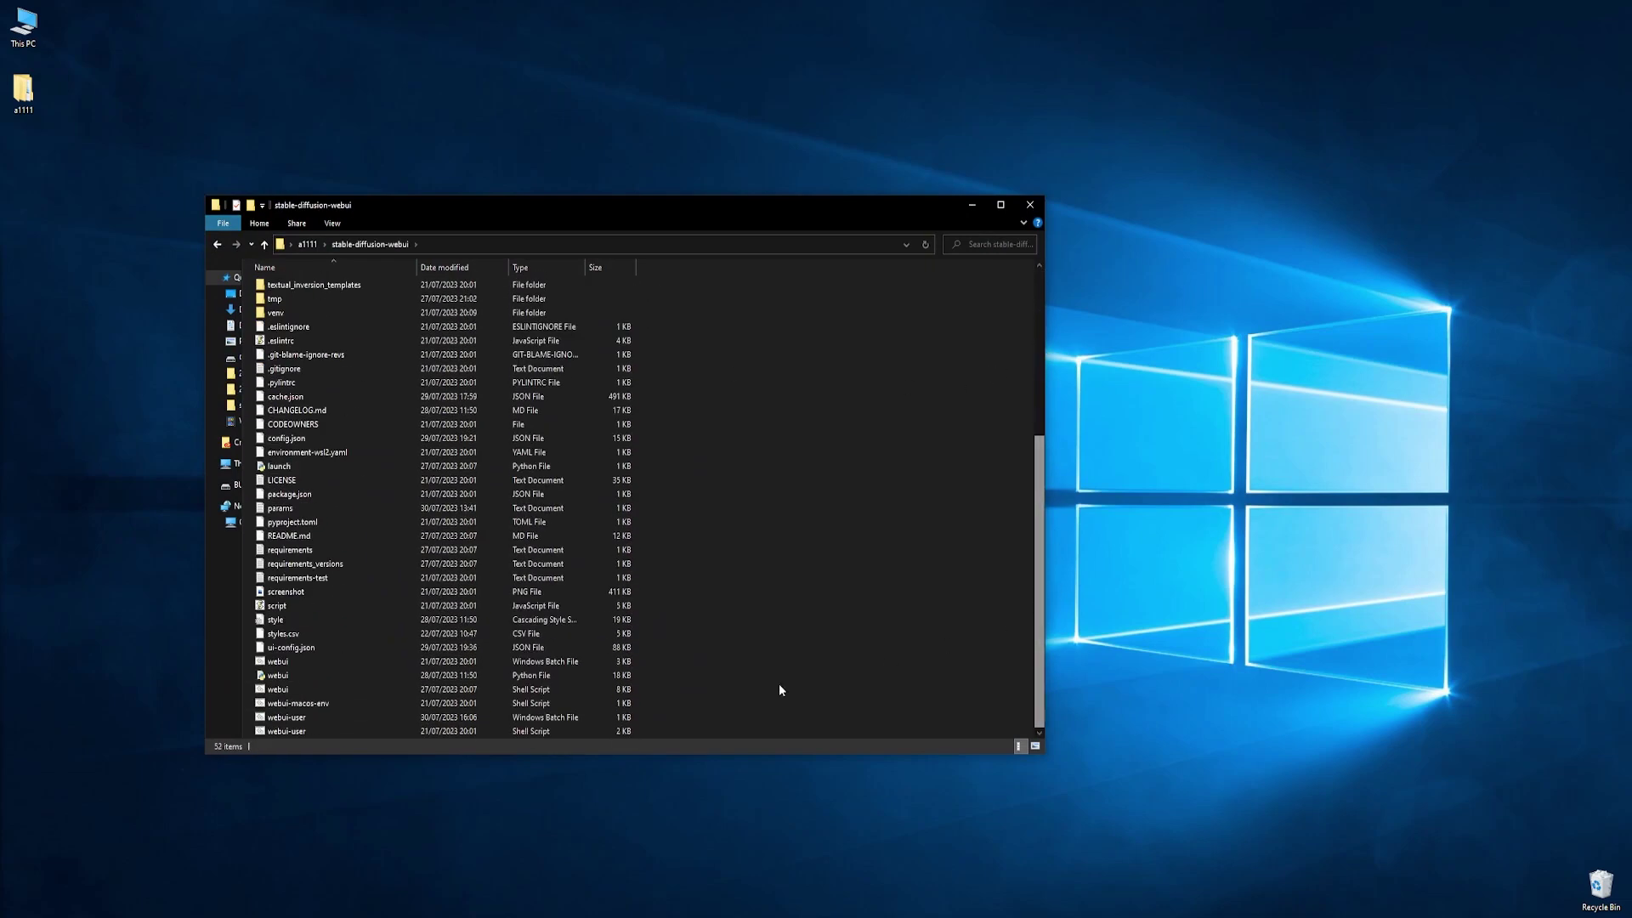
pyautogui.click(306, 719)
pyautogui.rightClick(306, 717)
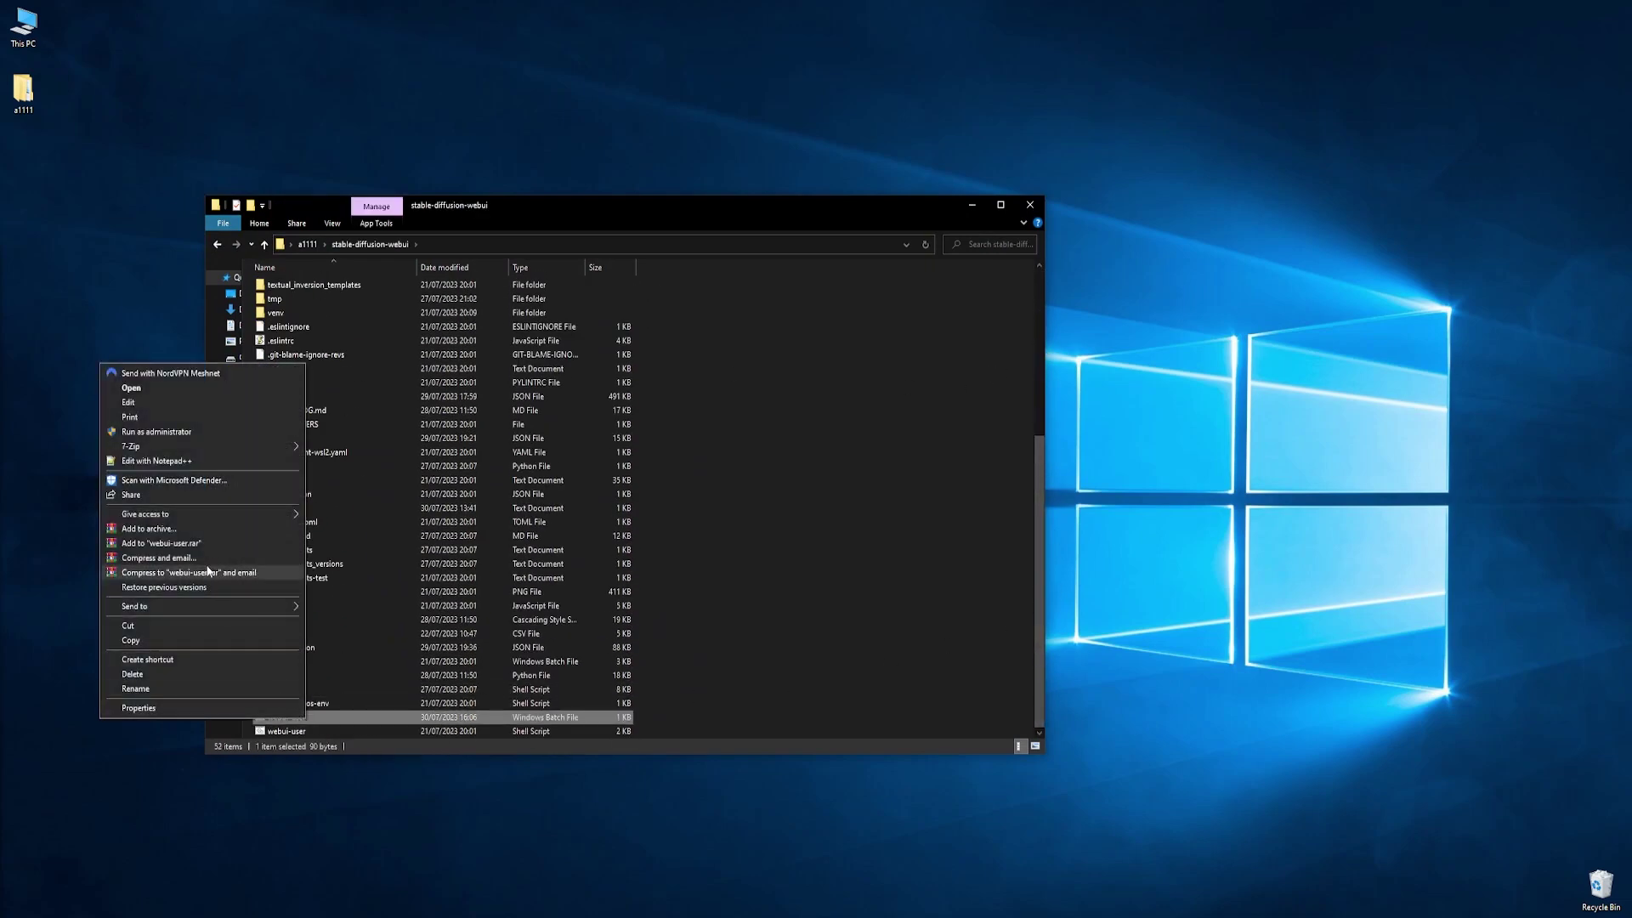
pyautogui.click(130, 403)
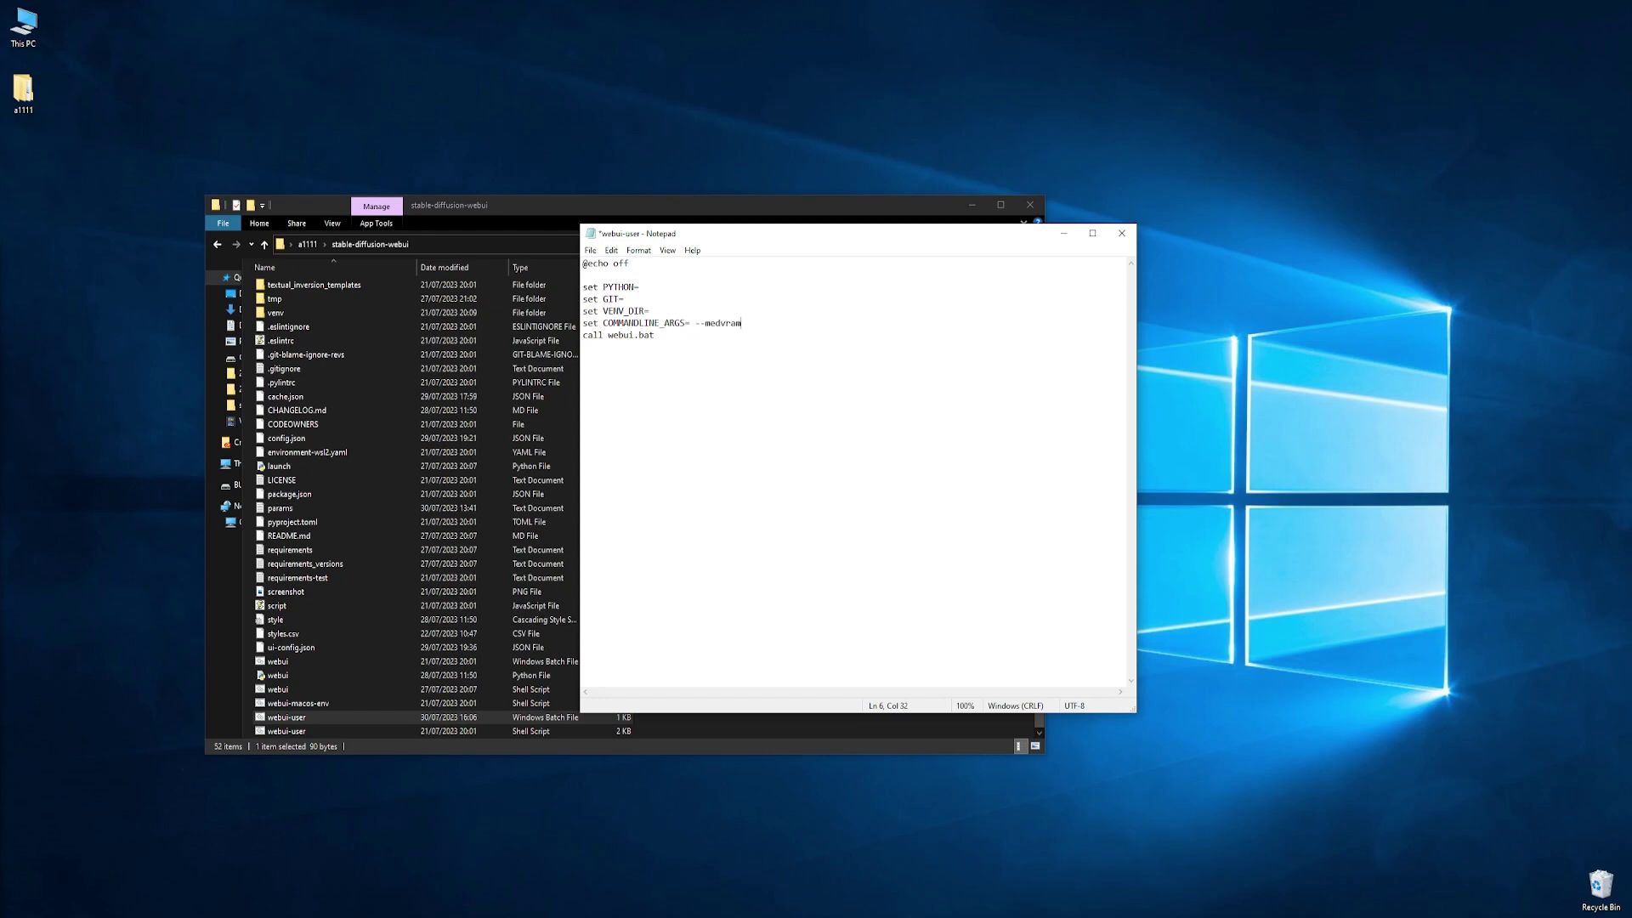
pyautogui.click(590, 249)
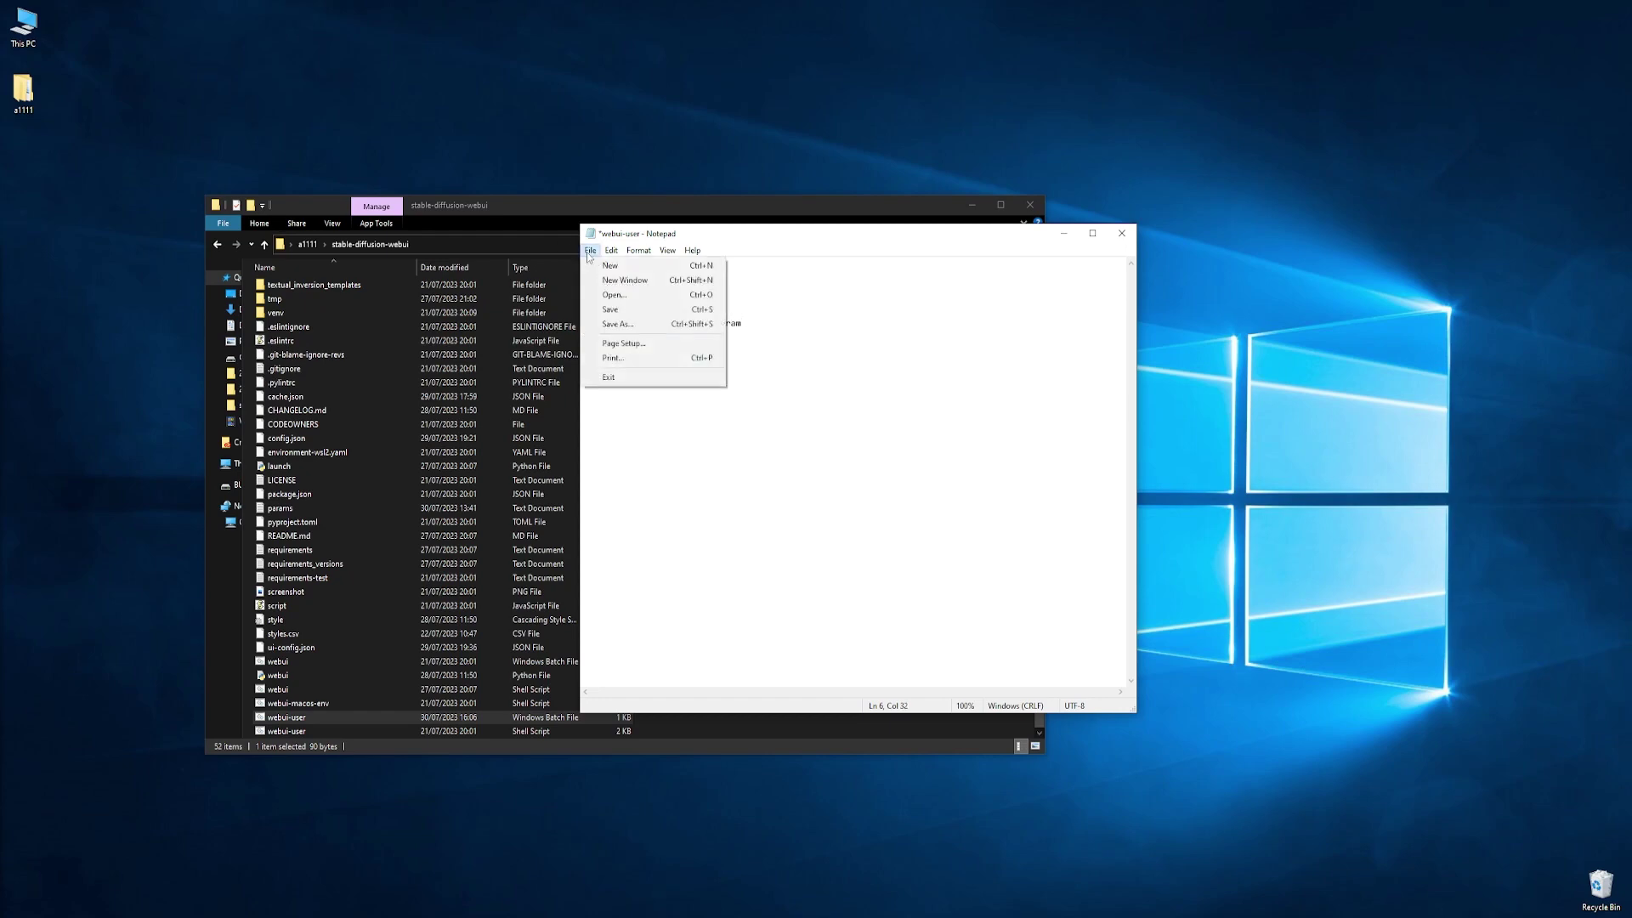
pyautogui.click(605, 309)
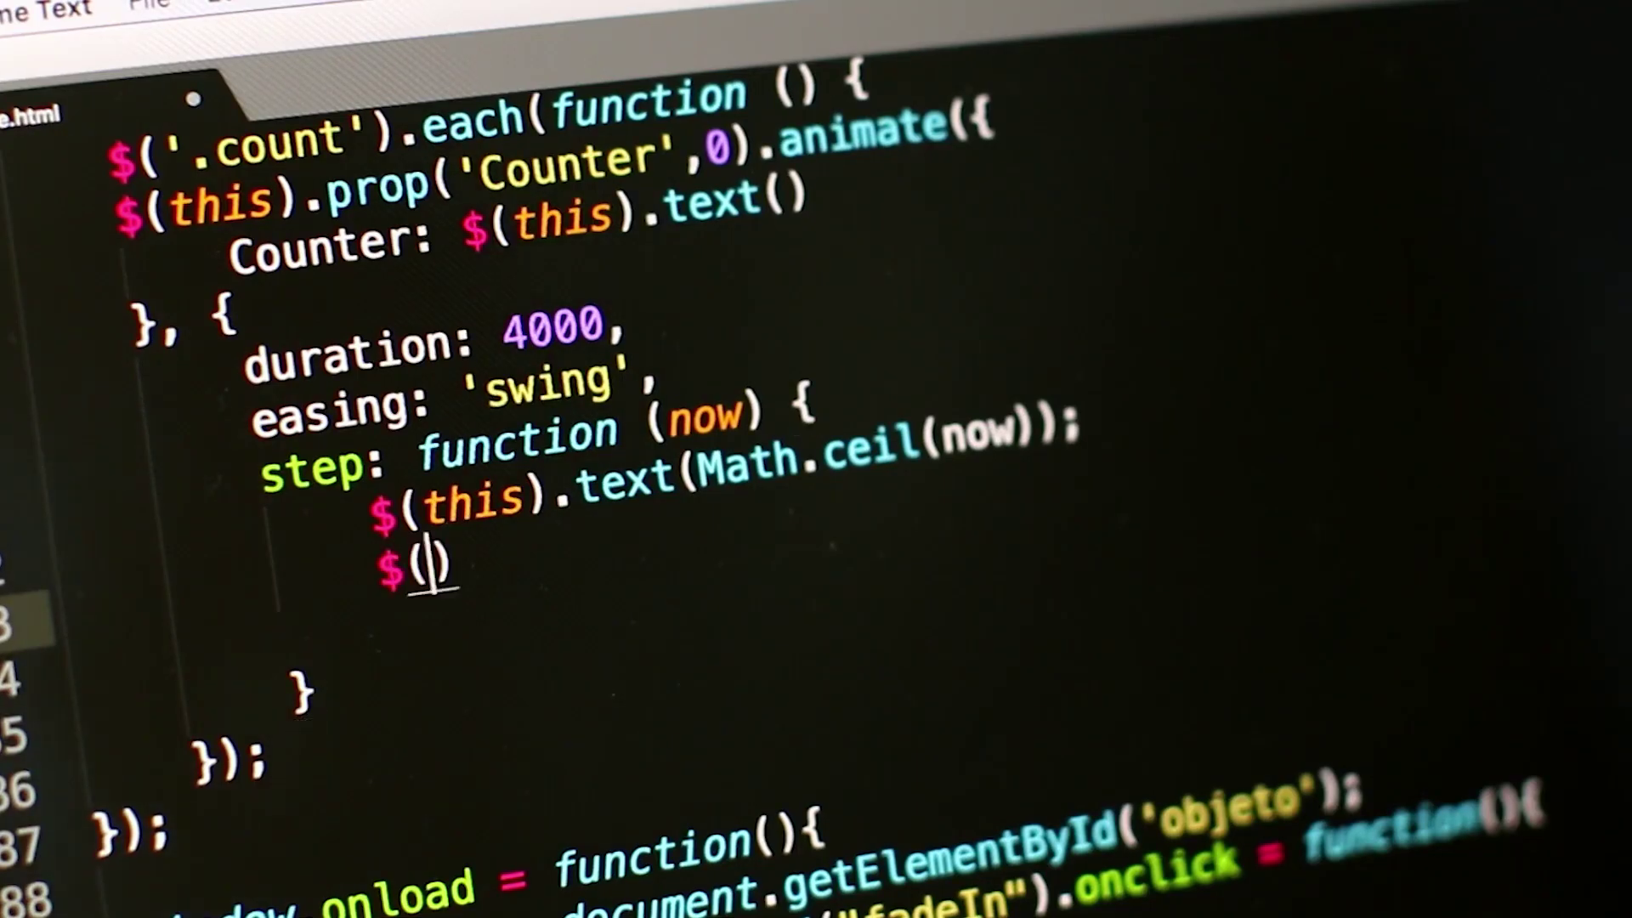
pyautogui.write('this')
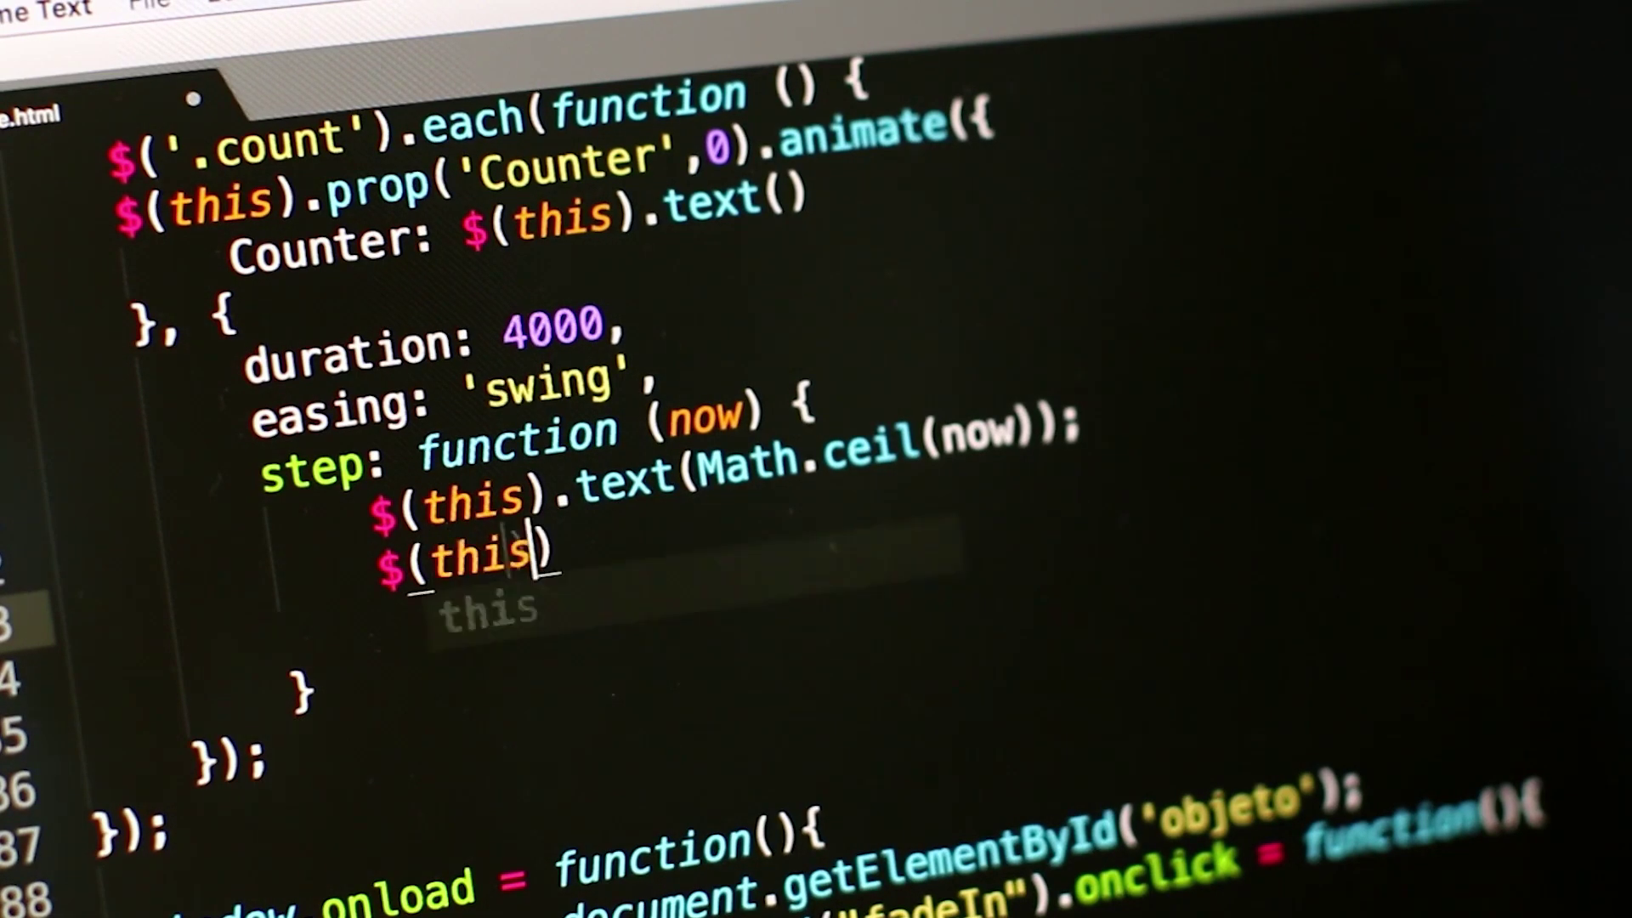
pyautogui.write(').ht')
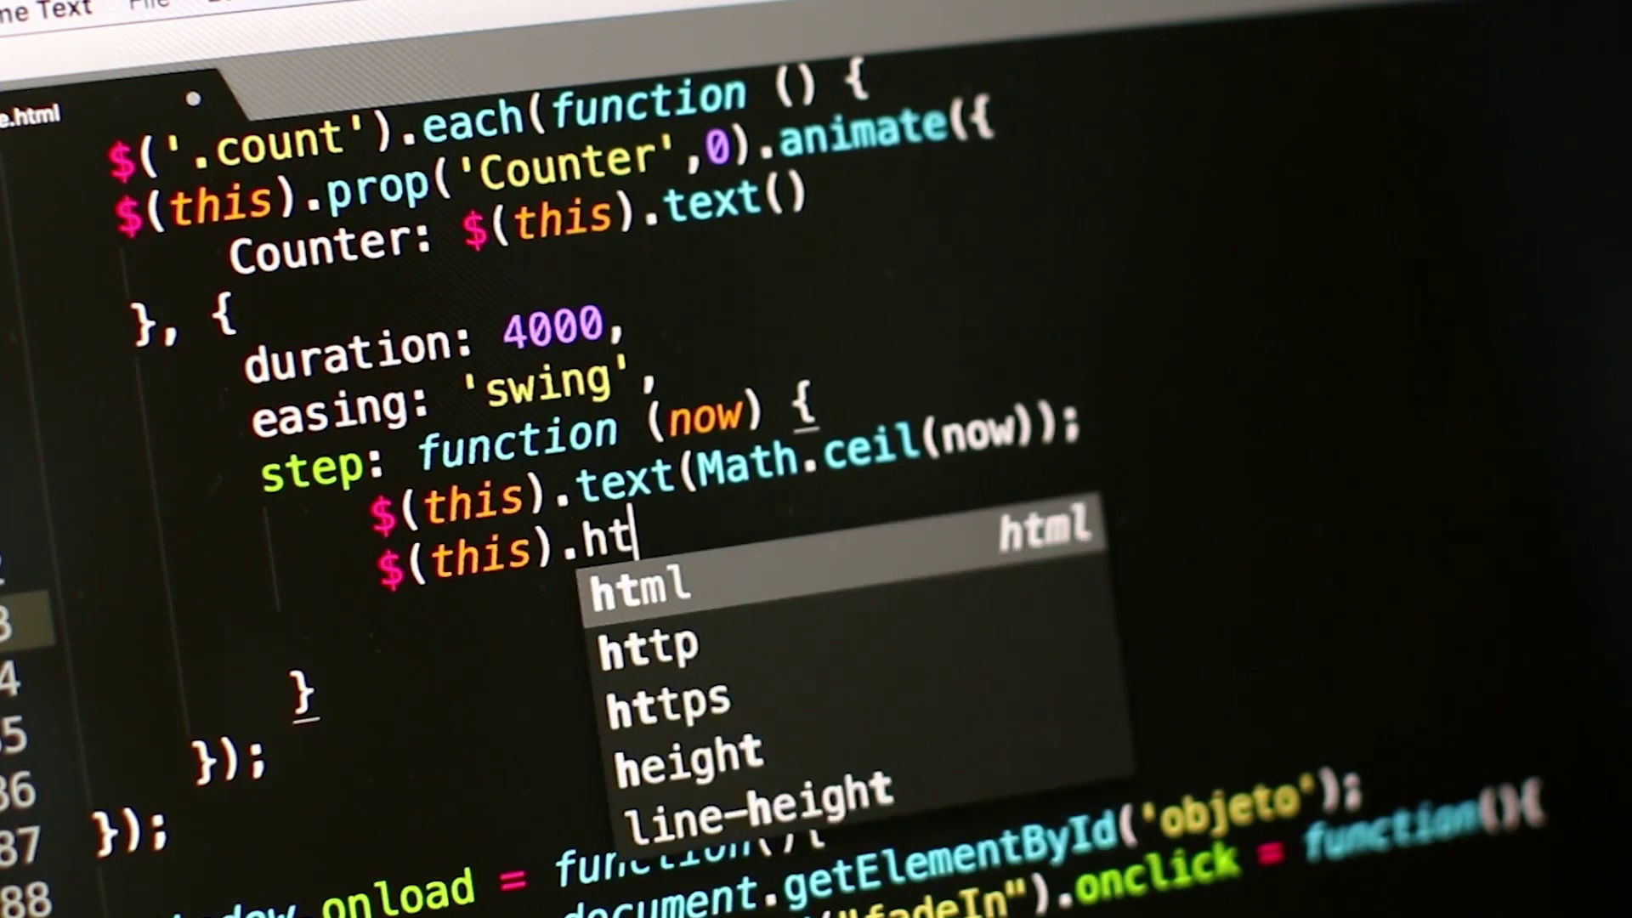
pyautogui.write('ml')
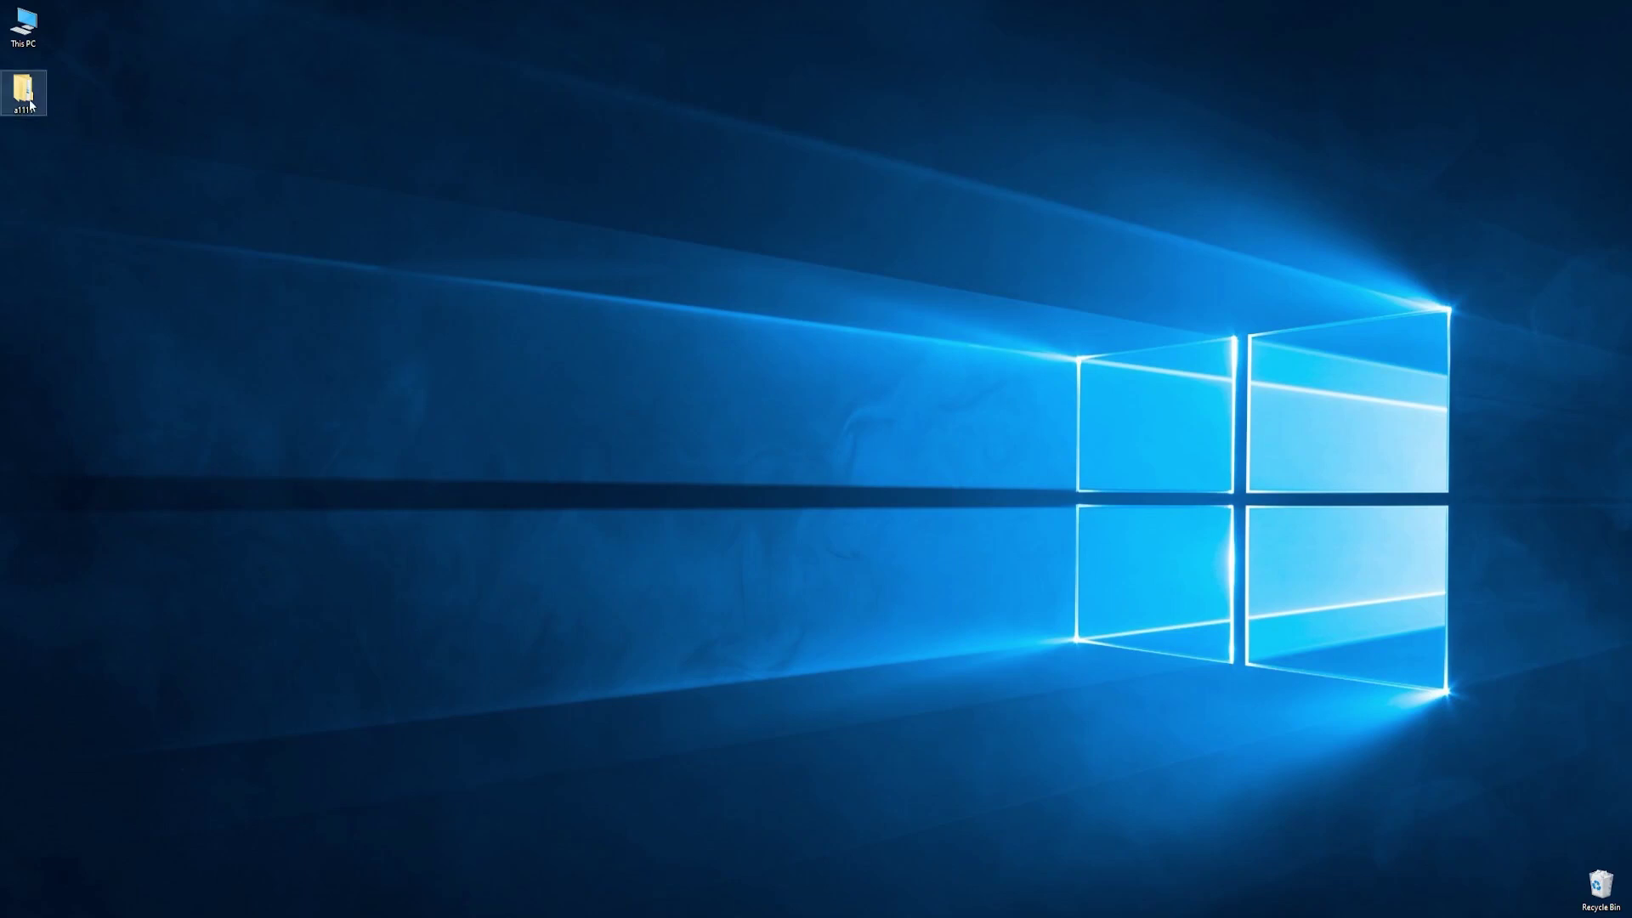
# Open modules\paths_internal.py in Notepad++ and select text on the xformers argument line
pyautogui.doubleClick(30, 104)
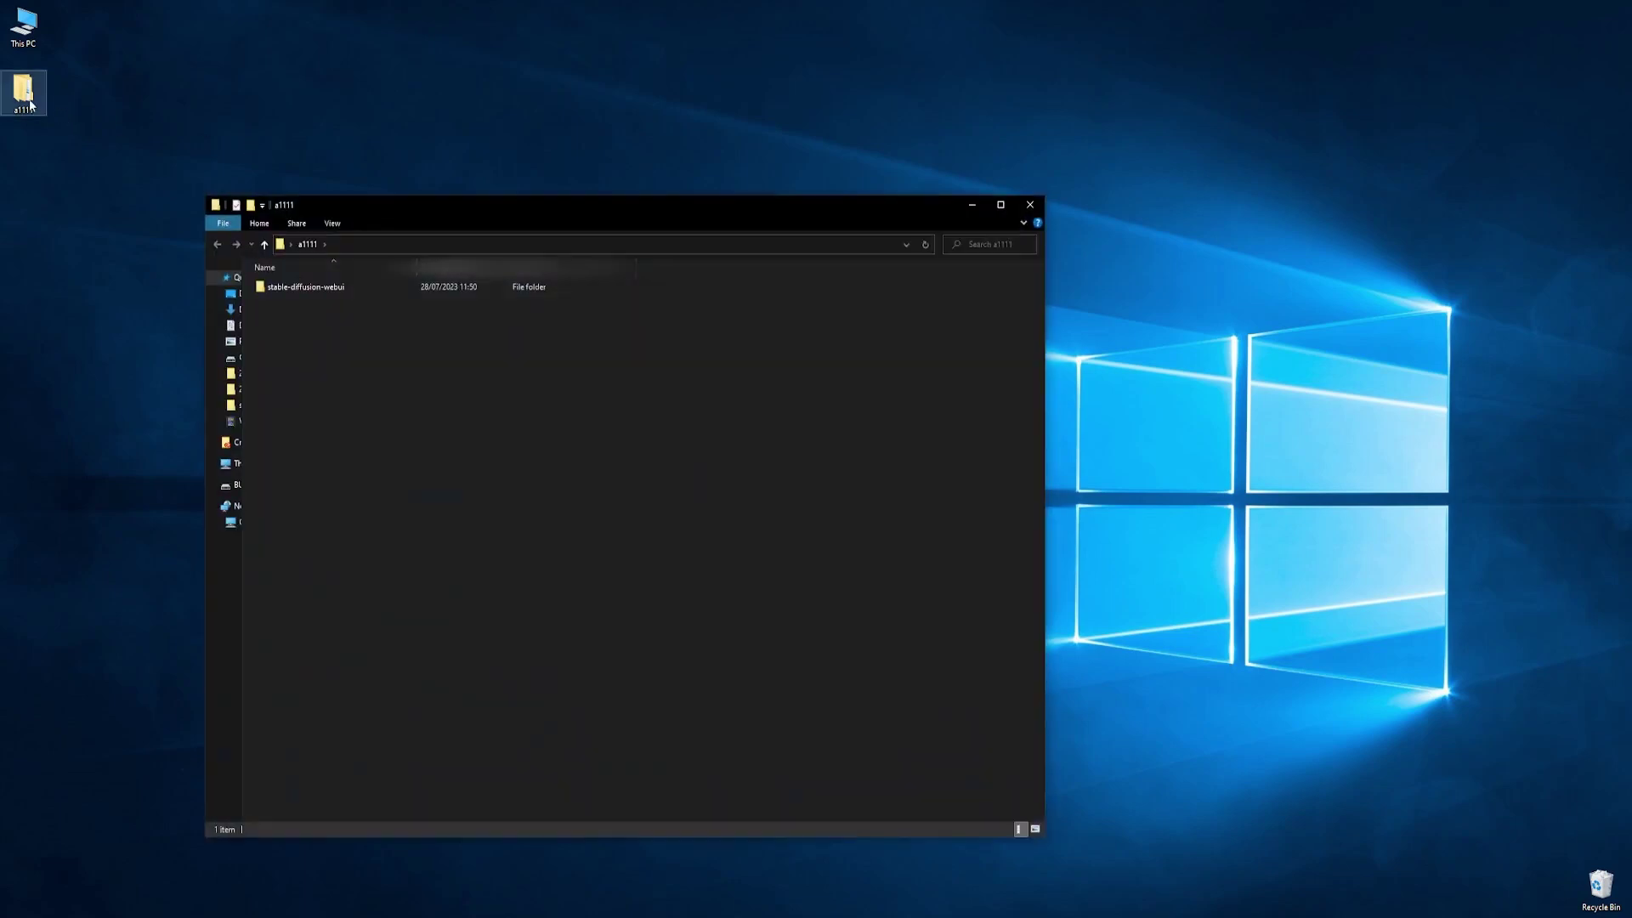
pyautogui.click(336, 290)
pyautogui.doubleClick(336, 288)
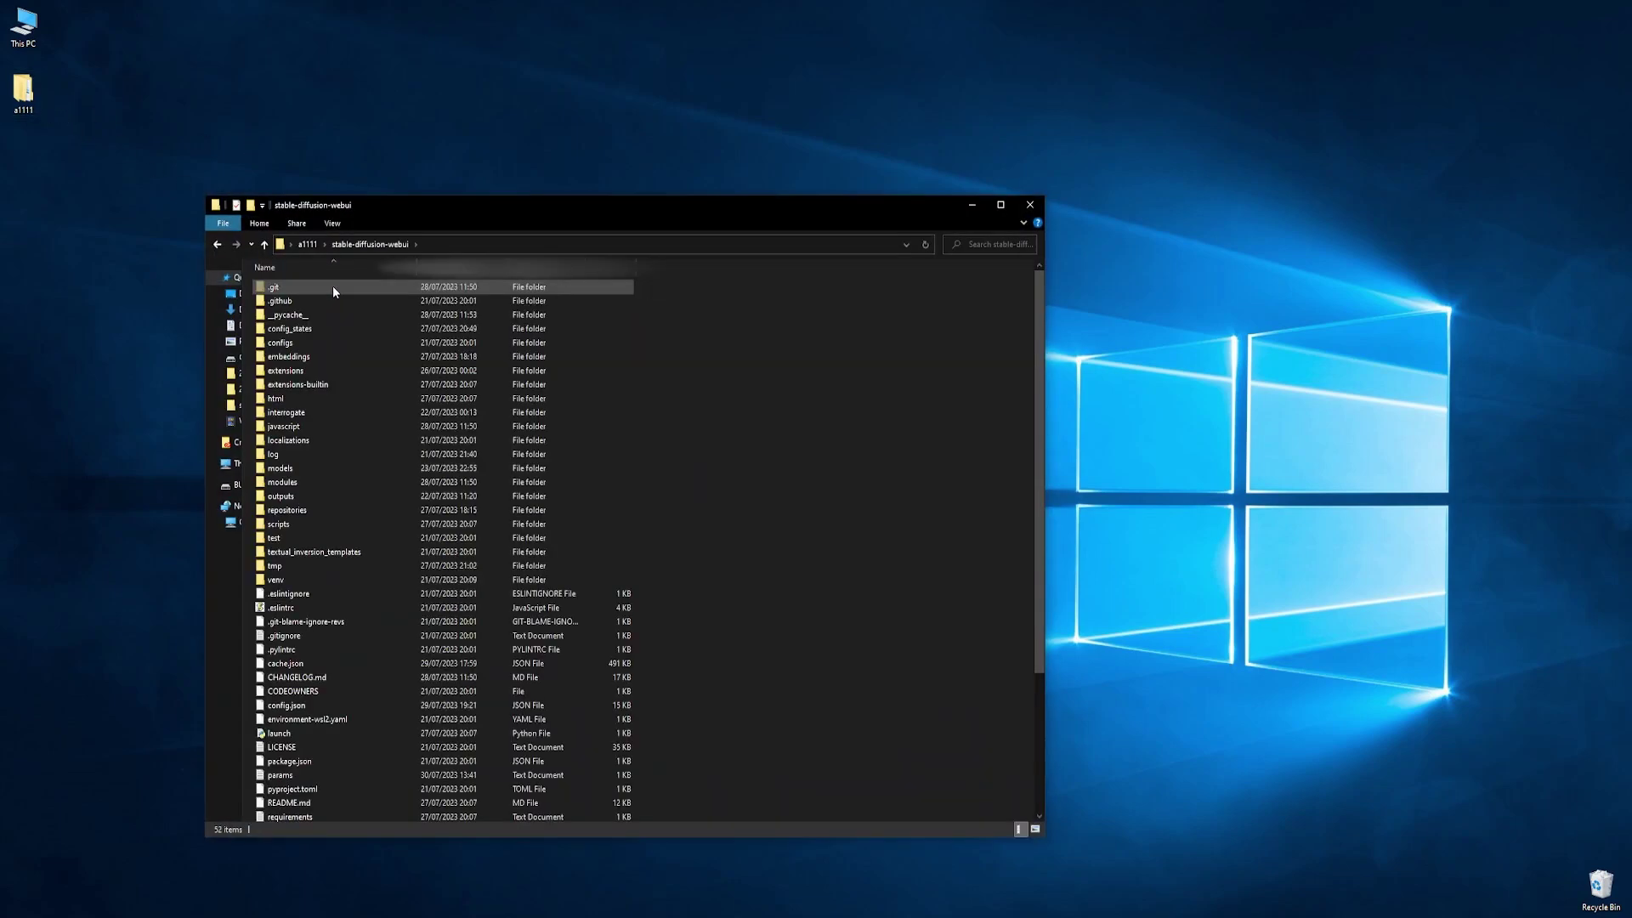
pyautogui.doubleClick(312, 483)
pyautogui.scroll(-8, 312, 482)
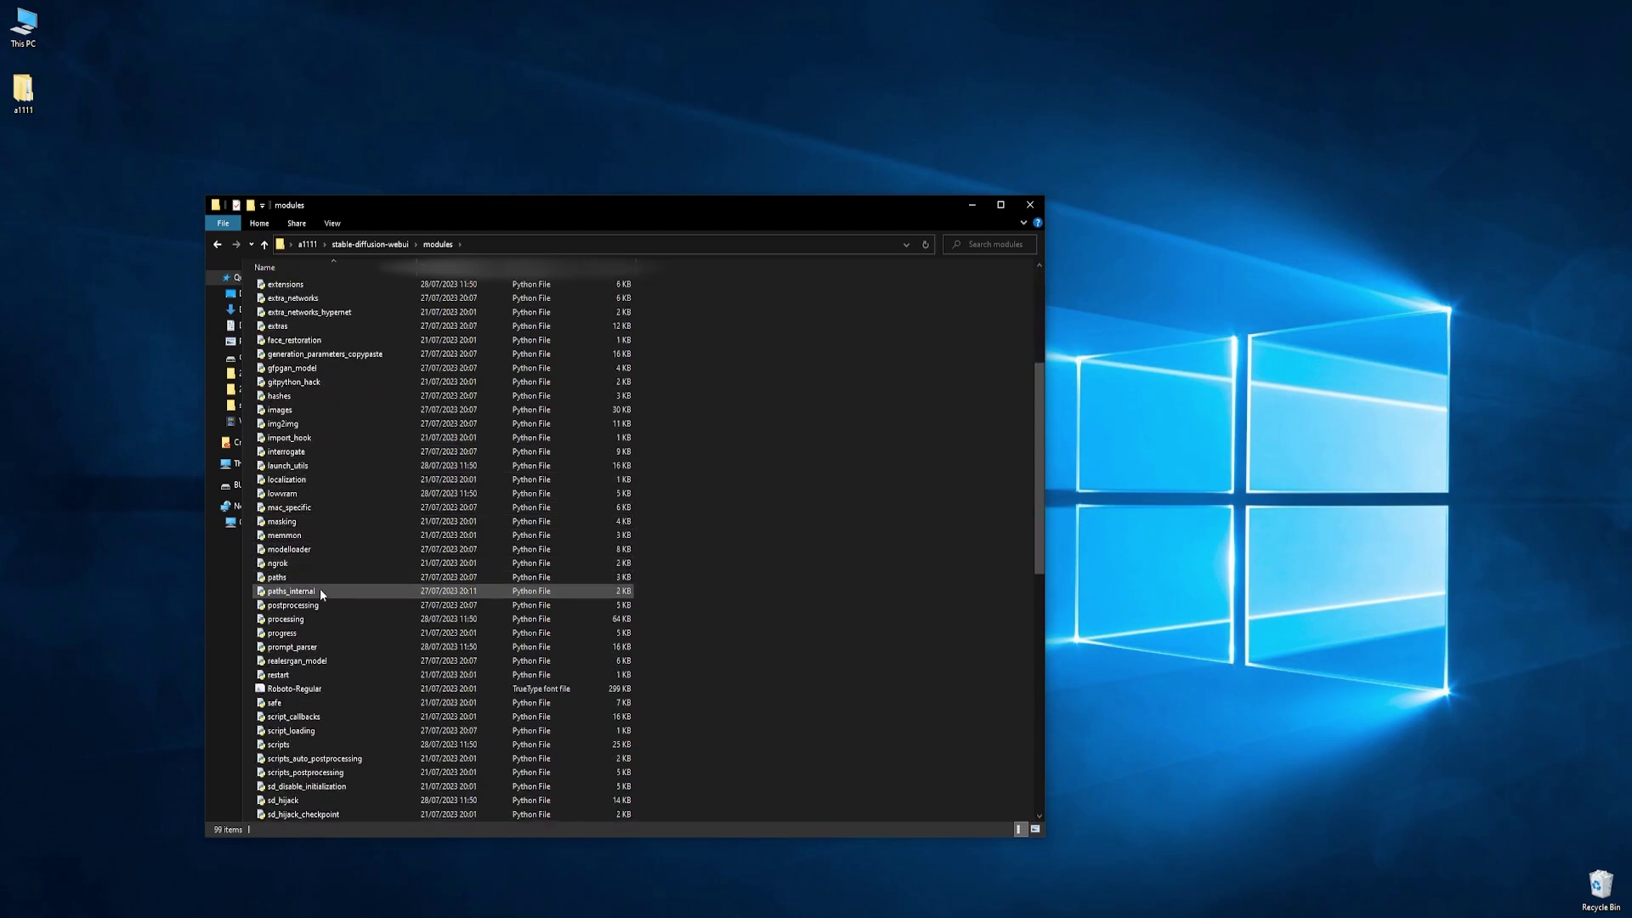
pyautogui.rightClick(320, 590)
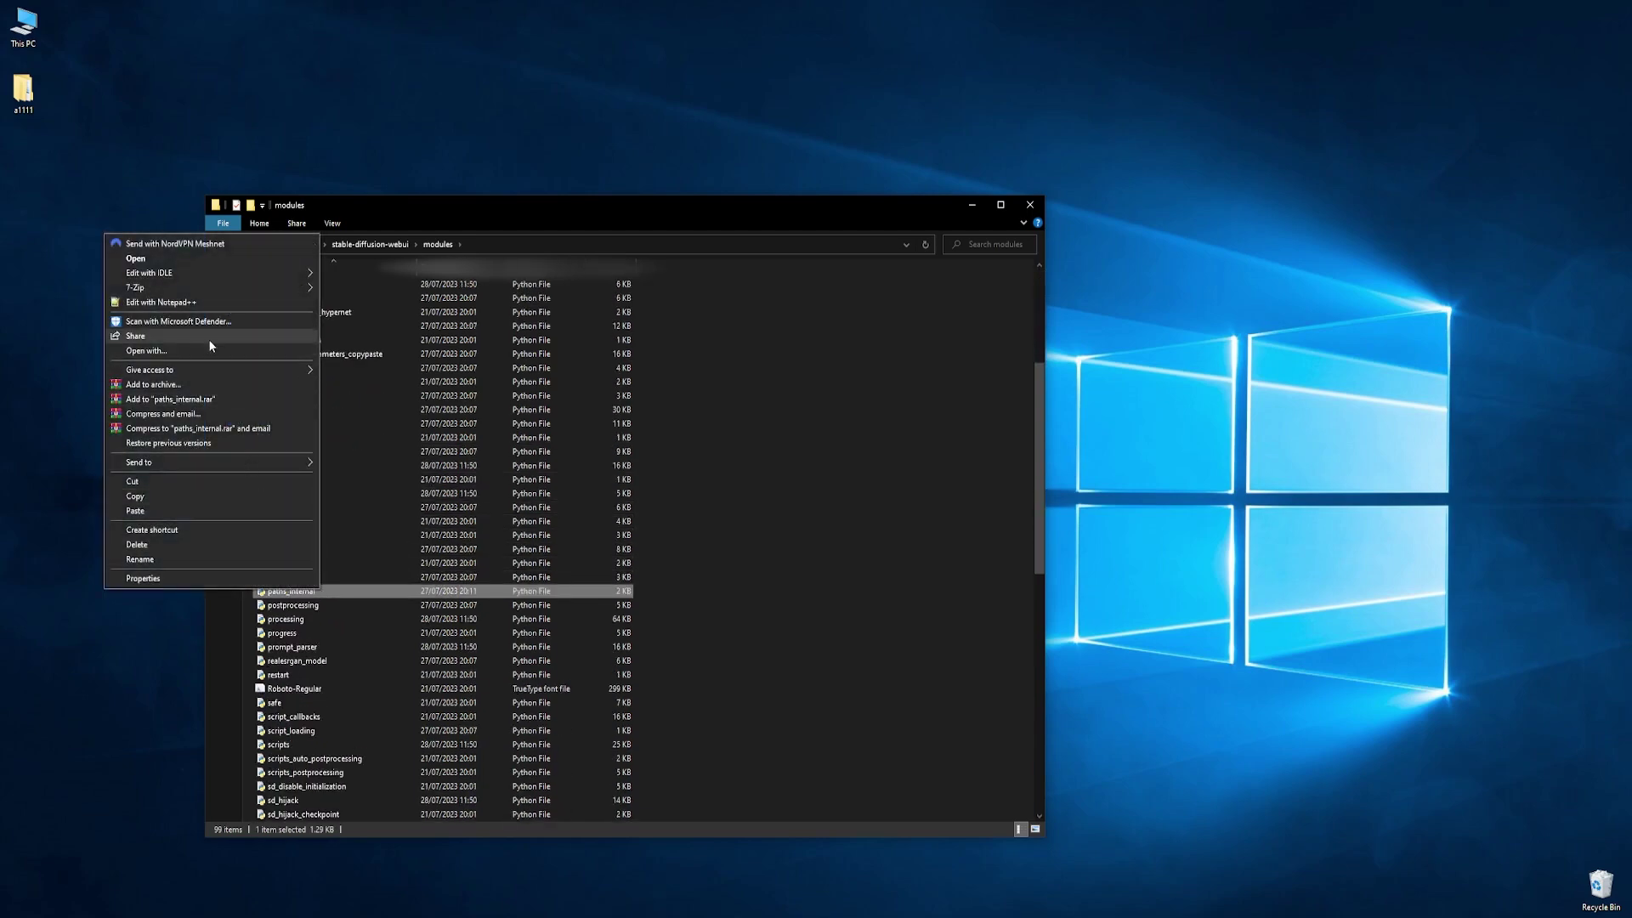
pyautogui.click(197, 301)
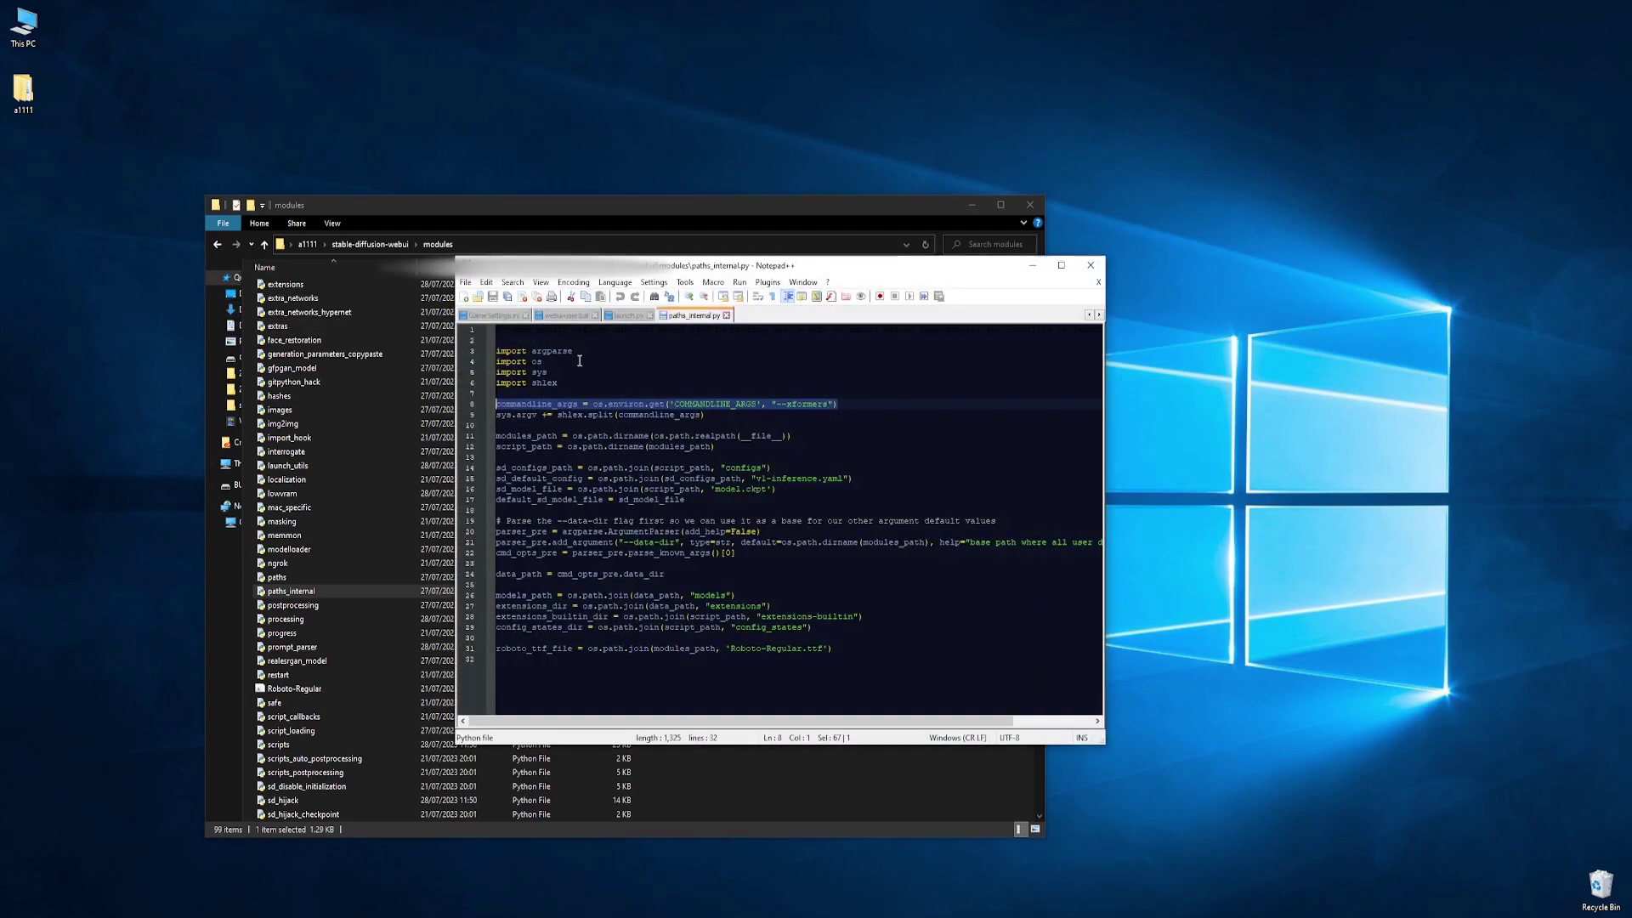
pyautogui.moveTo(833, 404); pyautogui.dragTo(773, 404)
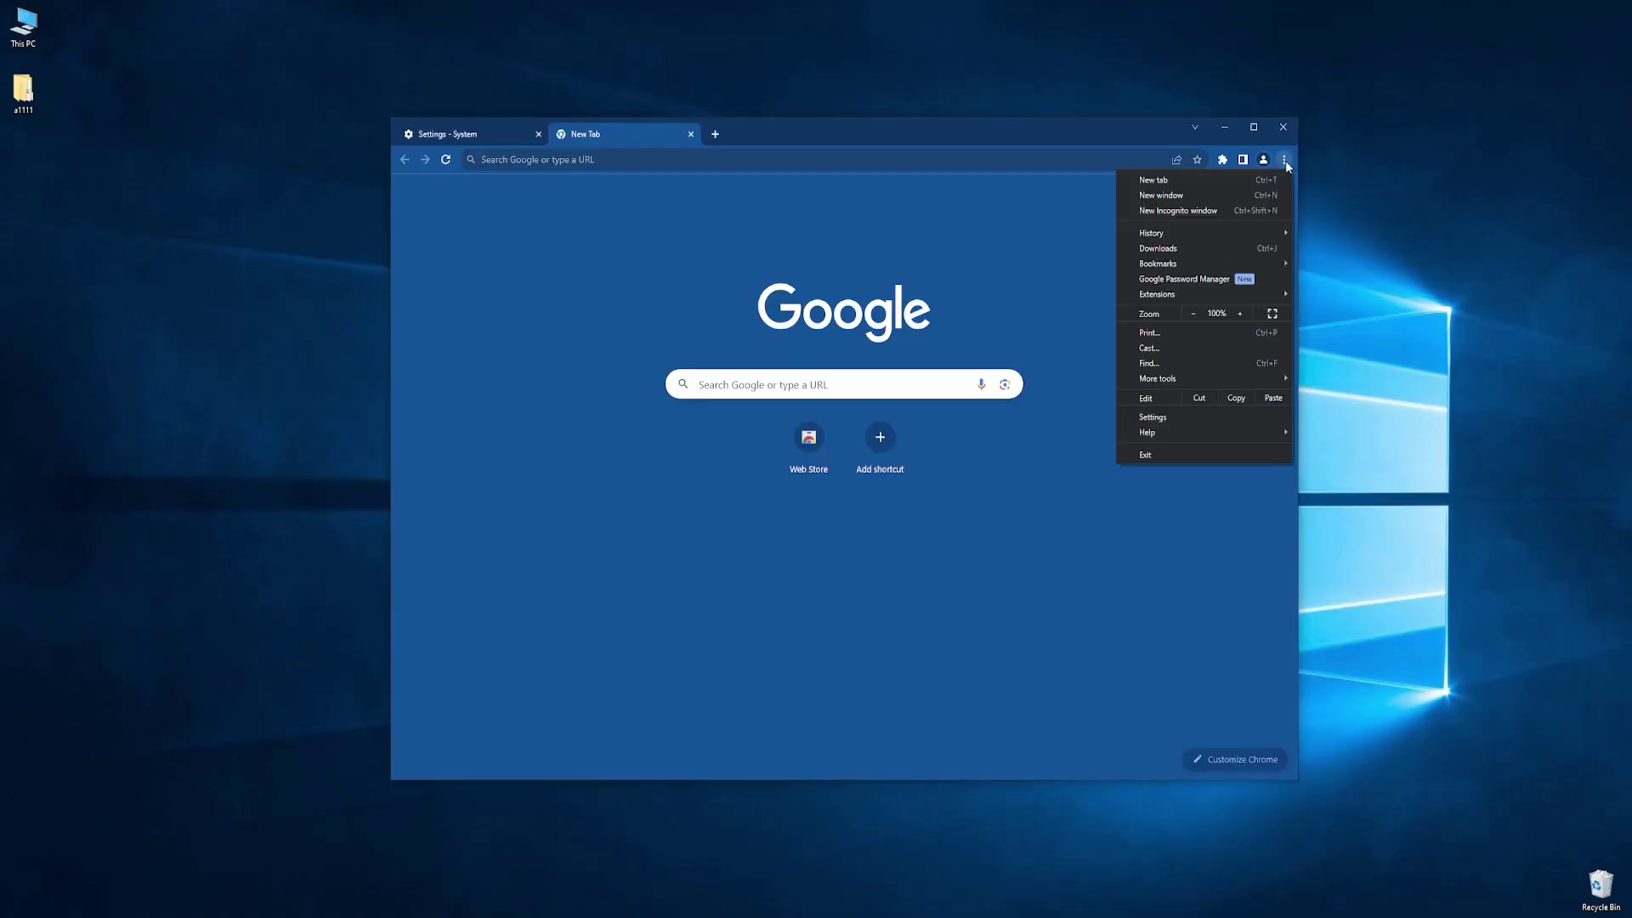
# Switch off 'Use hardware acceleration when available' in Chrome's System settings
pyautogui.click(1176, 416)
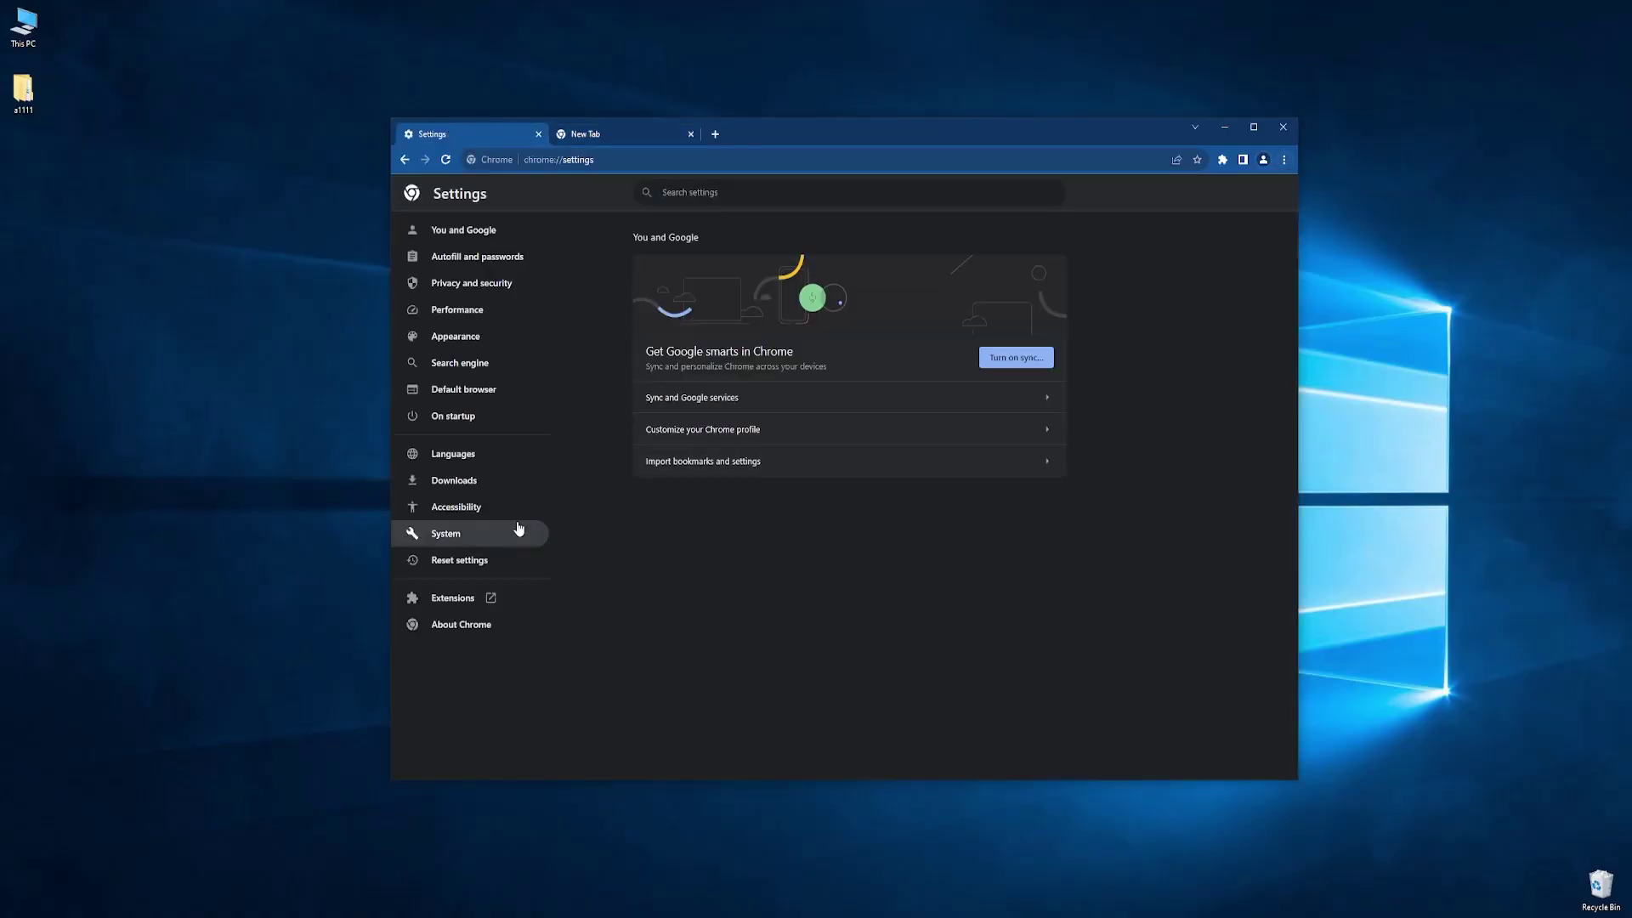
pyautogui.click(444, 535)
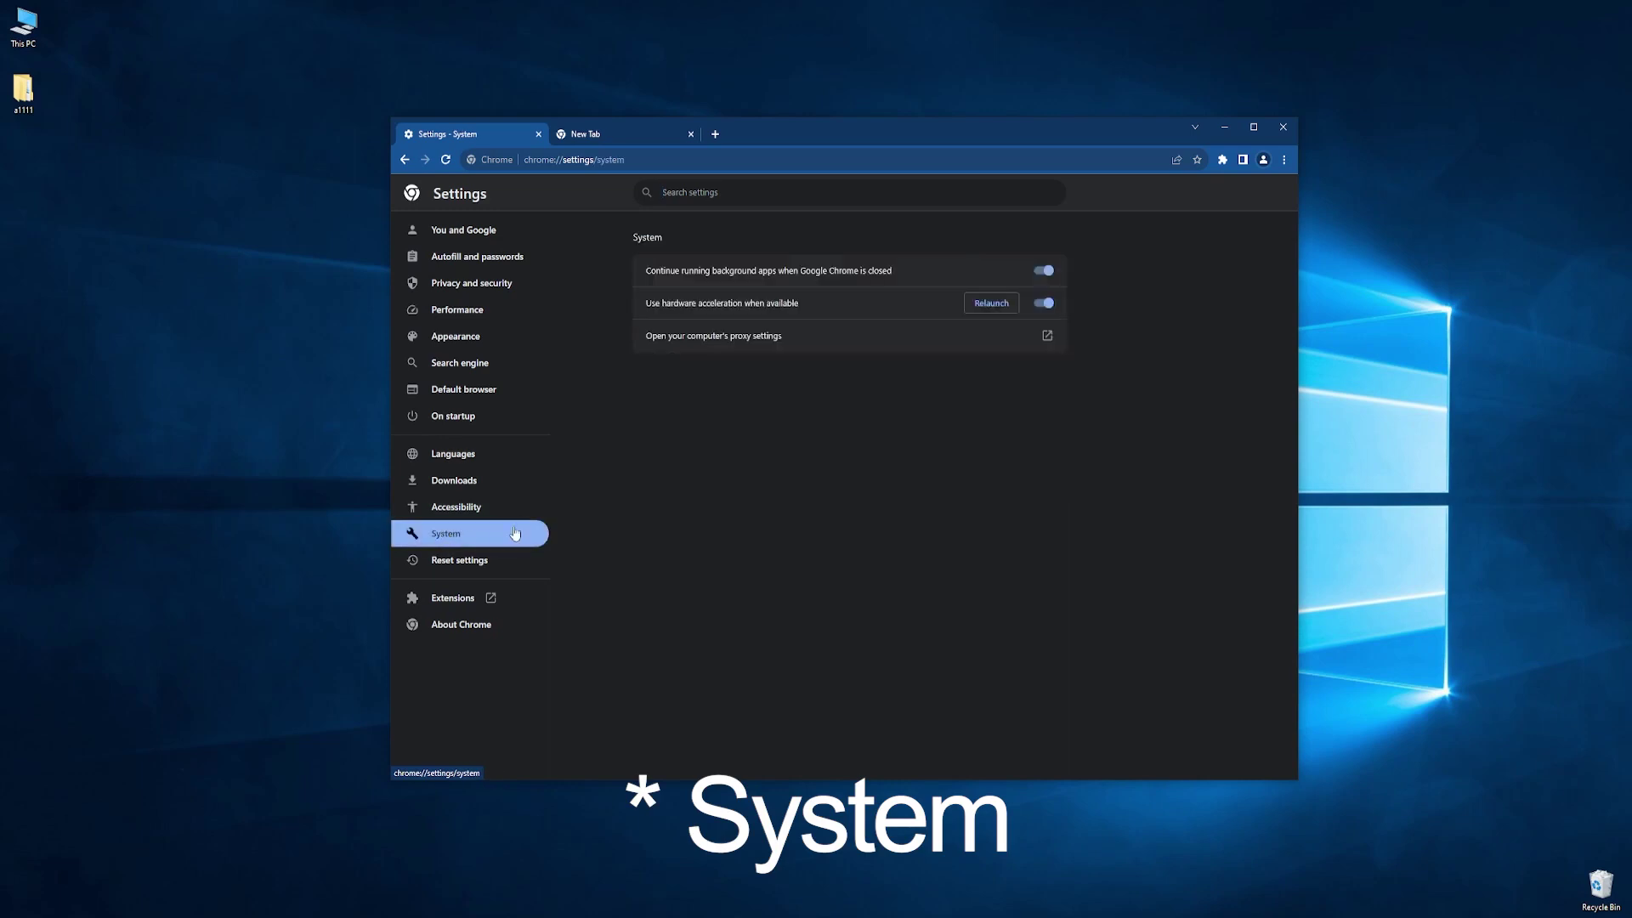
pyautogui.click(1043, 304)
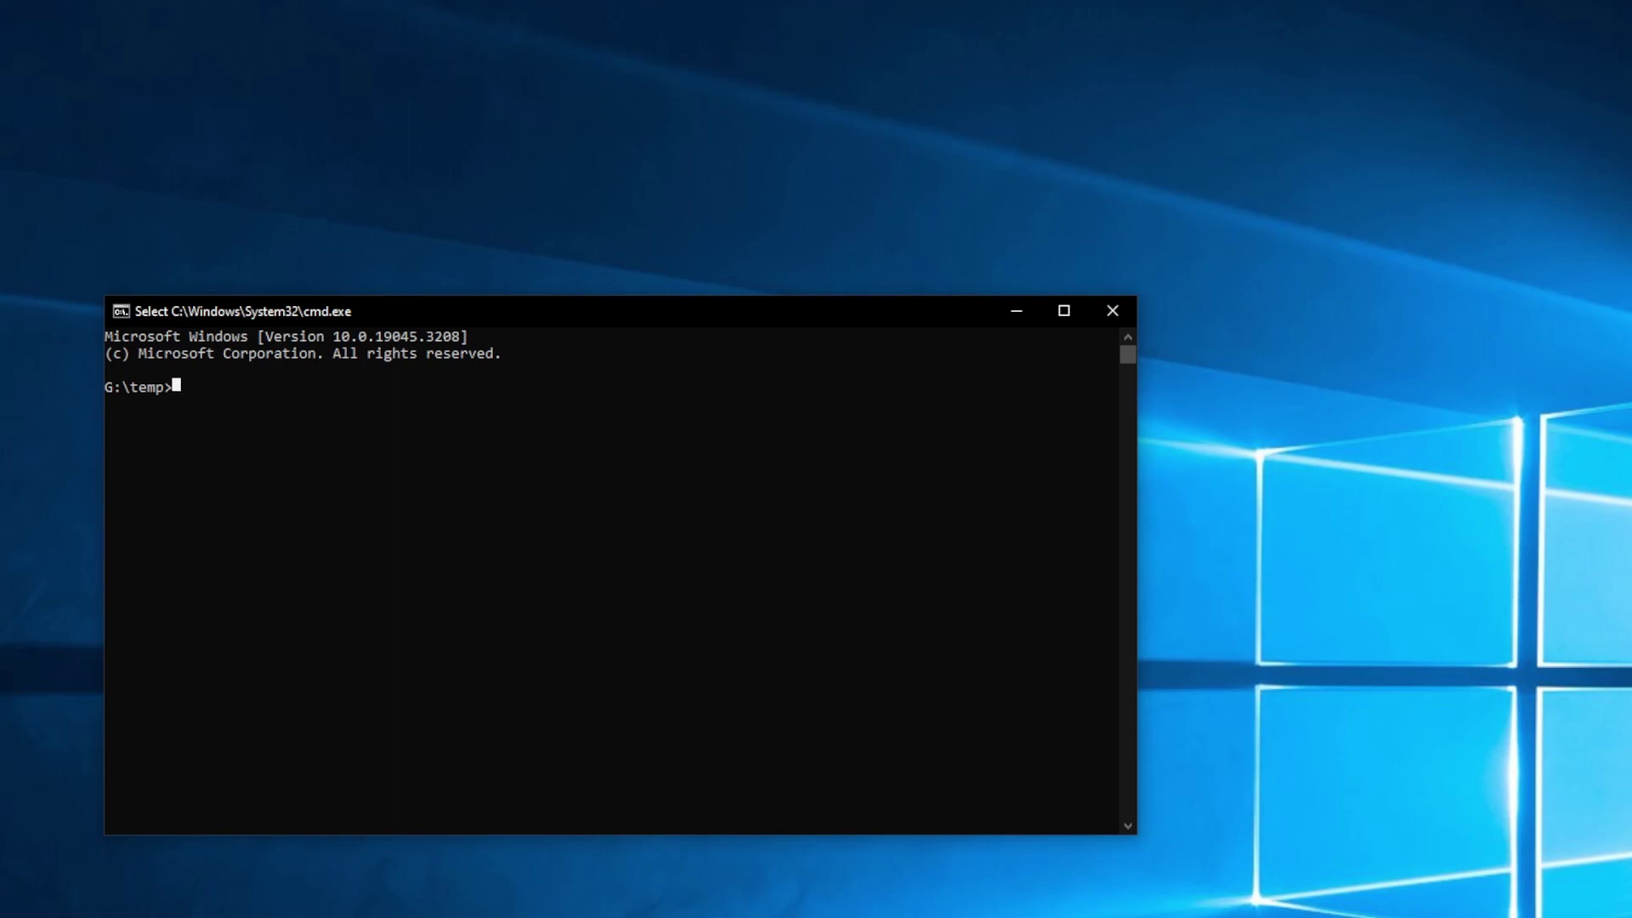
# Run python --version in Command Prompt, which reports Python 3.10.6
pyautogui.write('python ')
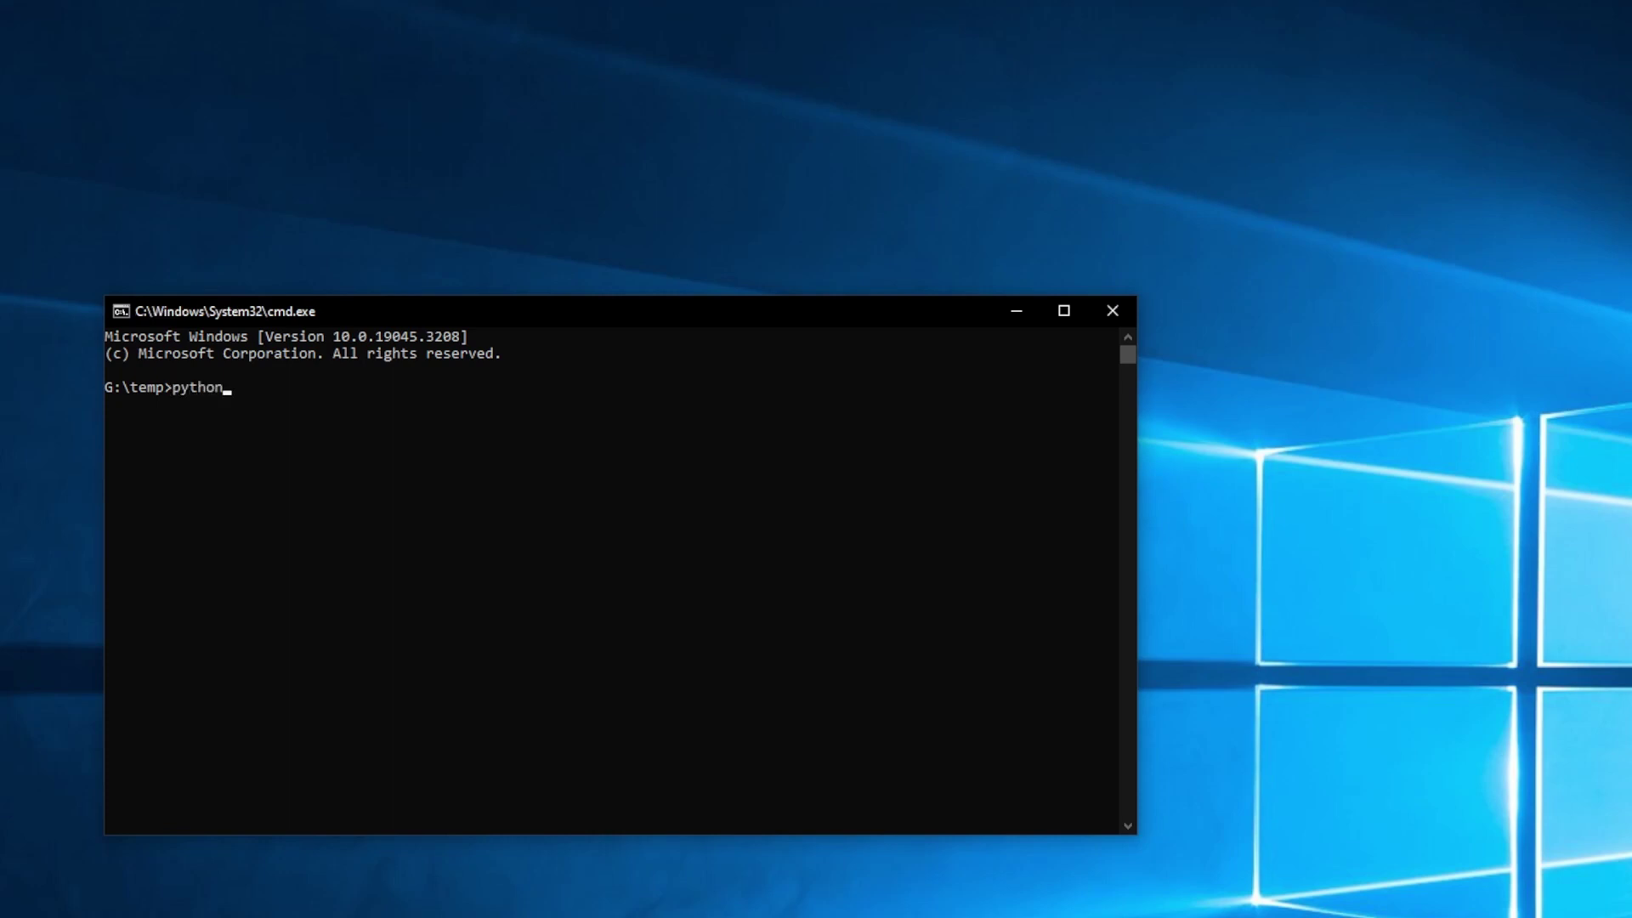
pyautogui.write('--version')
pyautogui.press('Return')
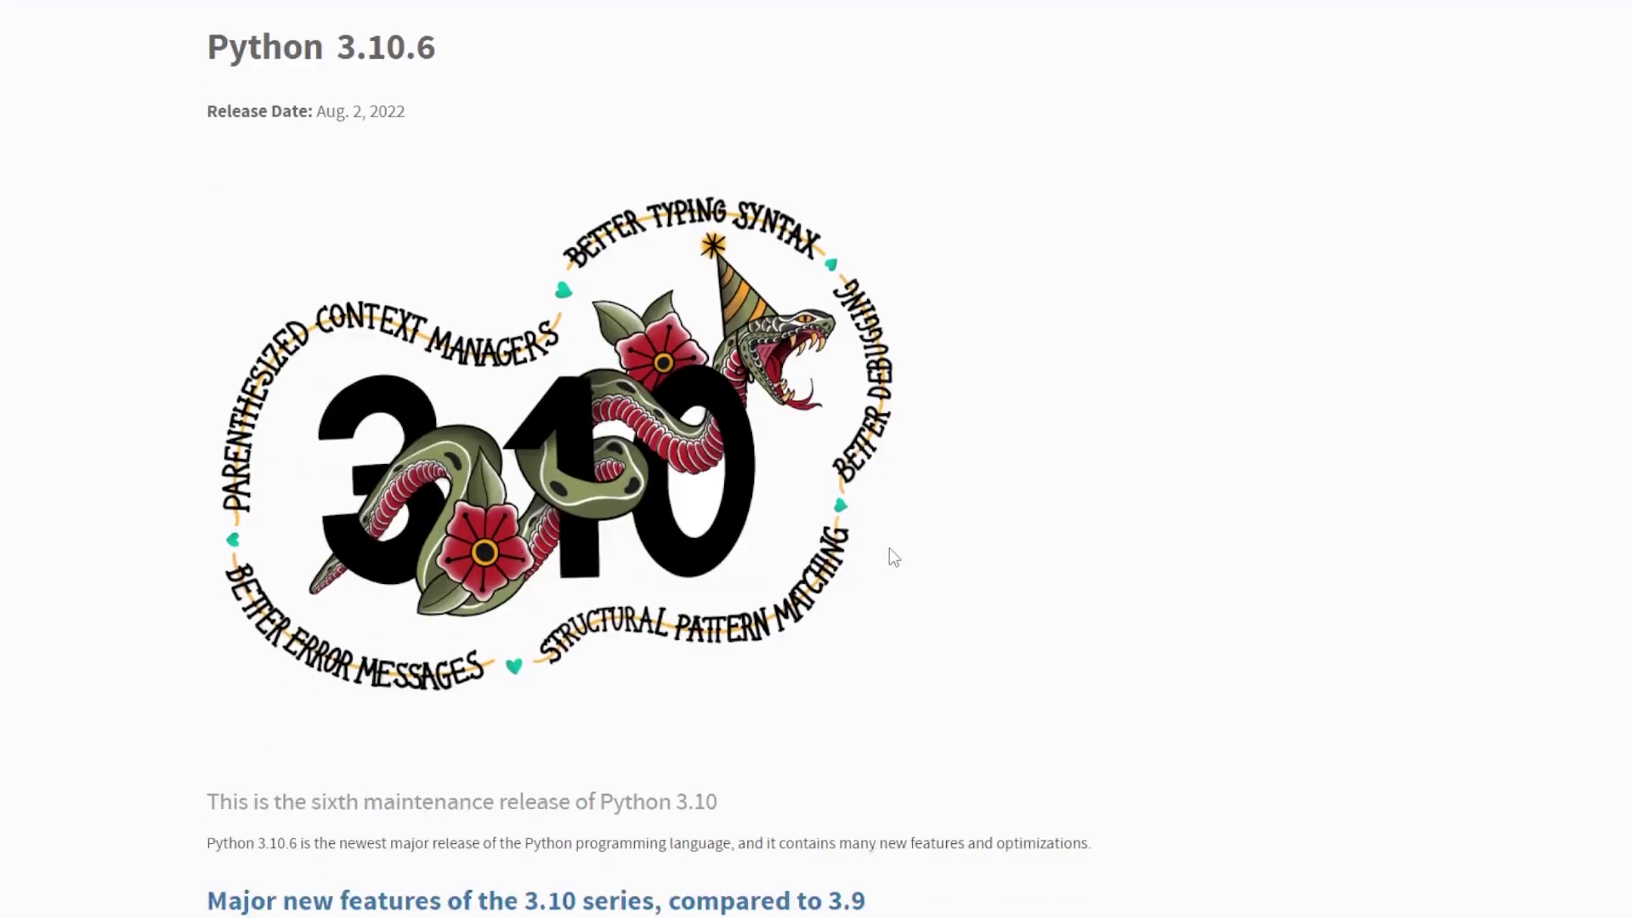
# Scroll the Python 3.10.6 release page down to its Files table
pyautogui.scroll(-10, 890, 549)
pyautogui.scroll(-8, 889, 553)
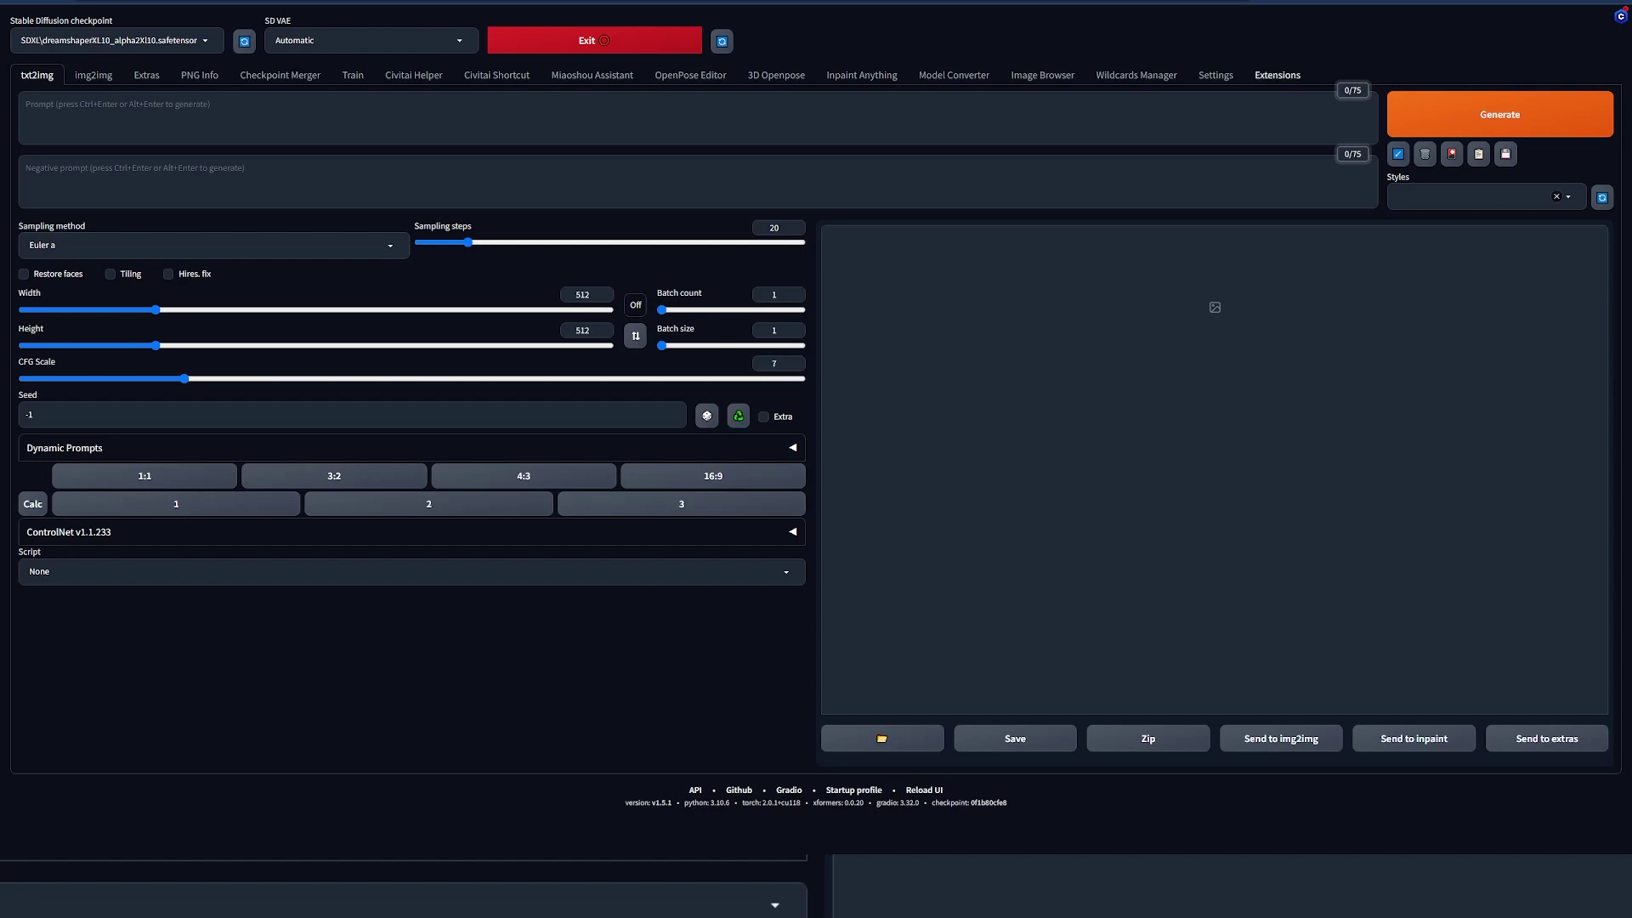
# Set 'Disable all extensions' to all in the Installed extensions list
pyautogui.click(1299, 76)
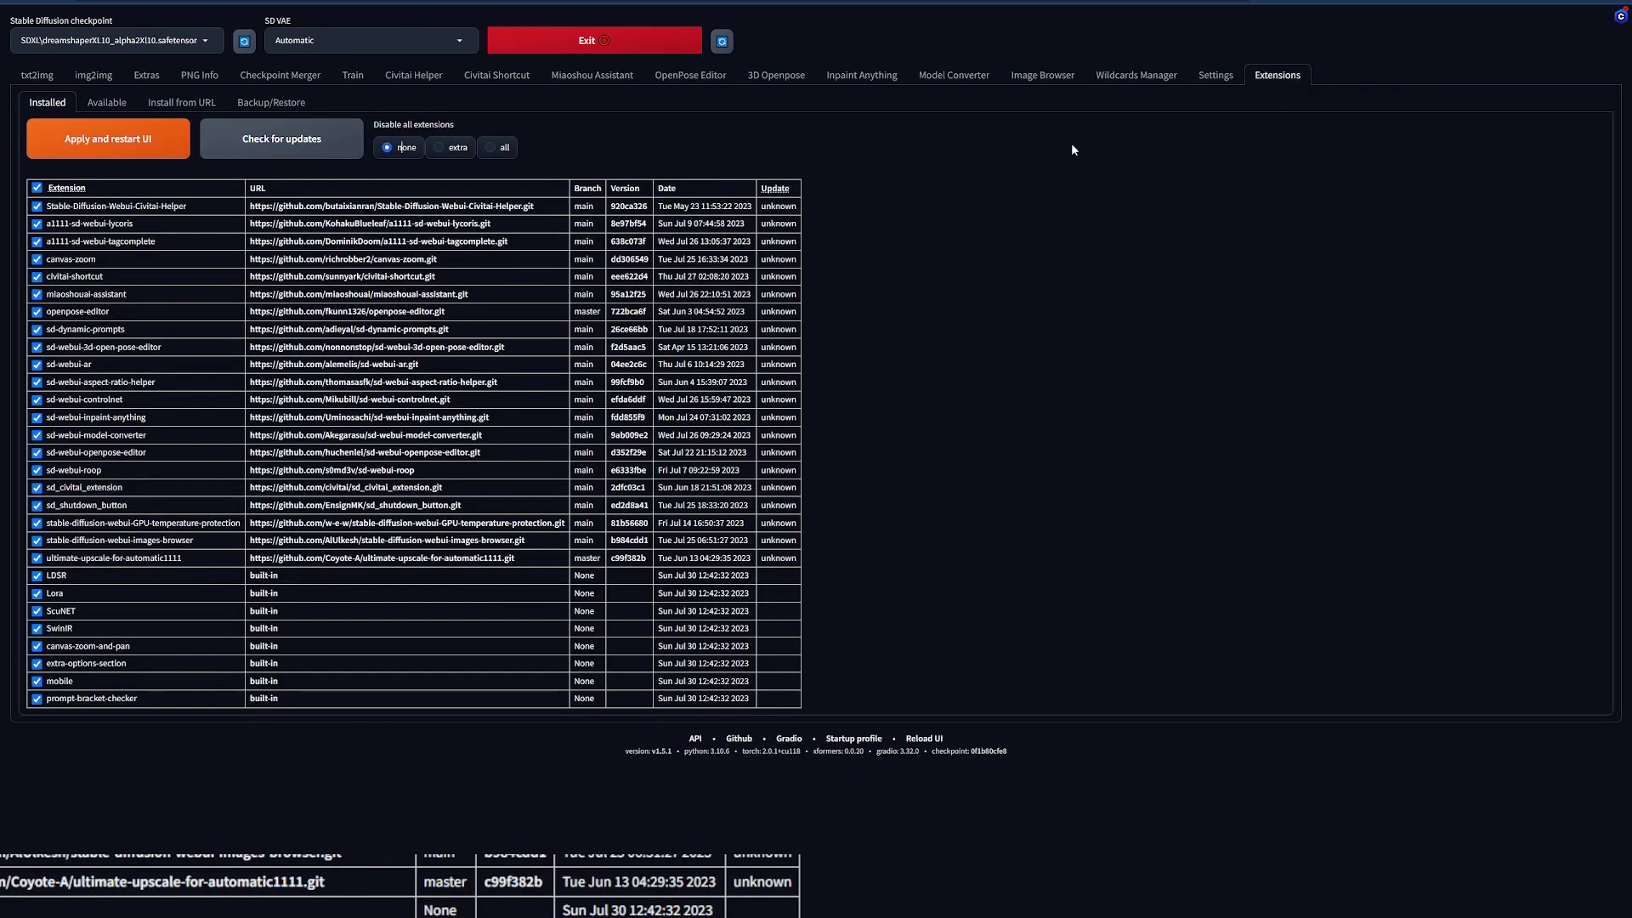
pyautogui.moveTo(372, 125); pyautogui.dragTo(475, 126)
pyautogui.click(492, 149)
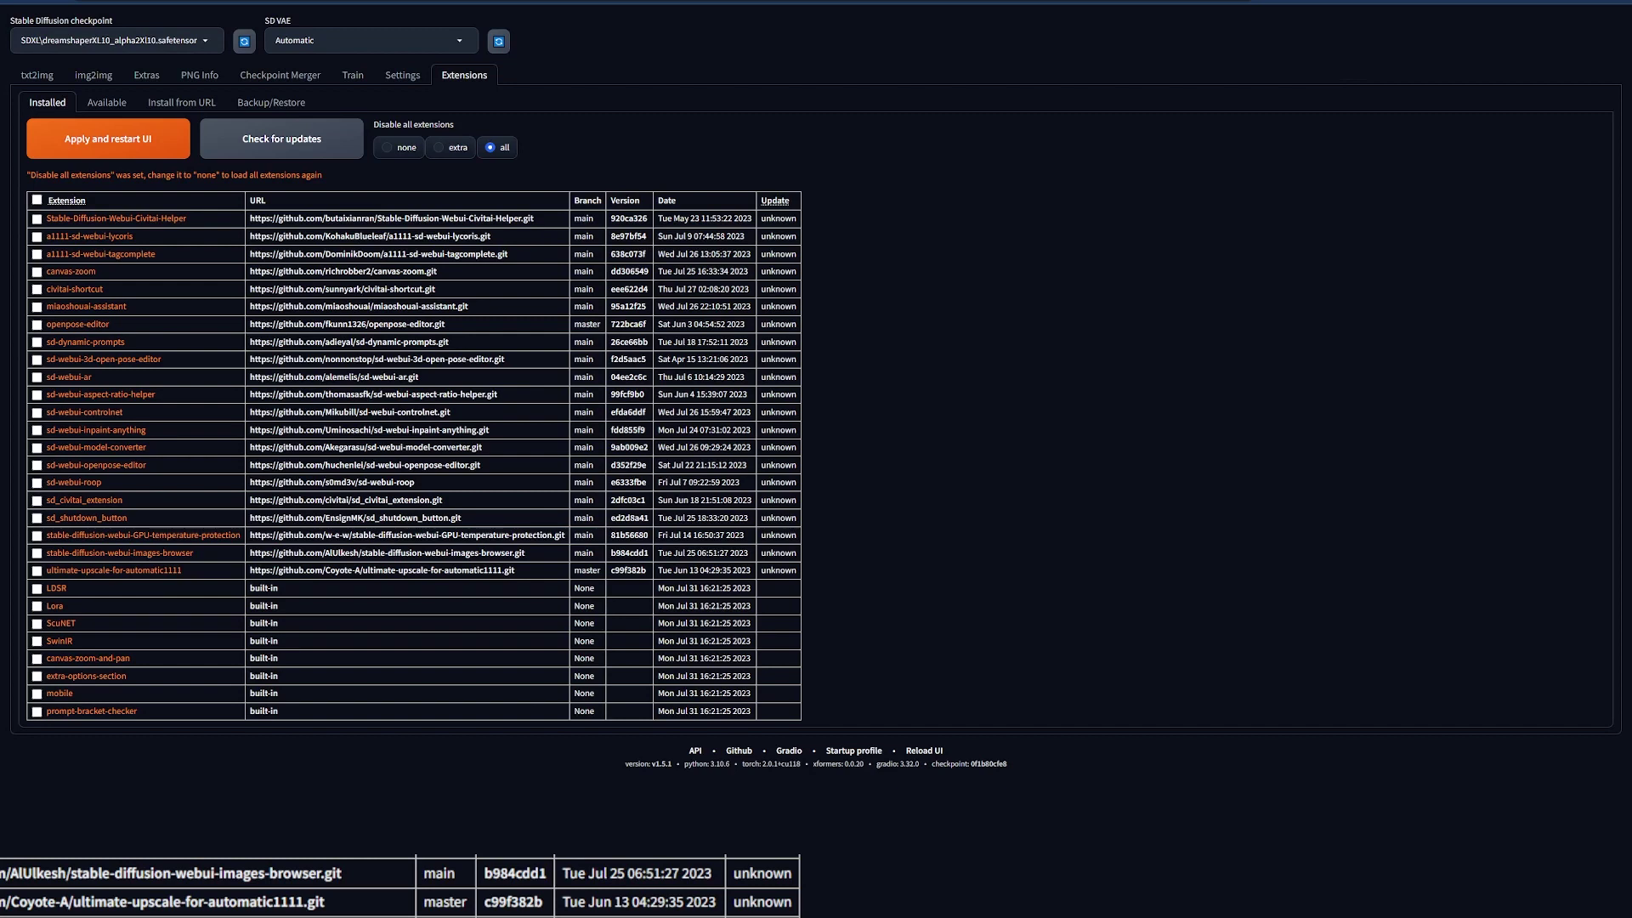
# Re-enable the Civitai Helper, lycoris and tagcomplete extensions
pyautogui.click(37, 219)
pyautogui.click(36, 237)
pyautogui.click(36, 255)
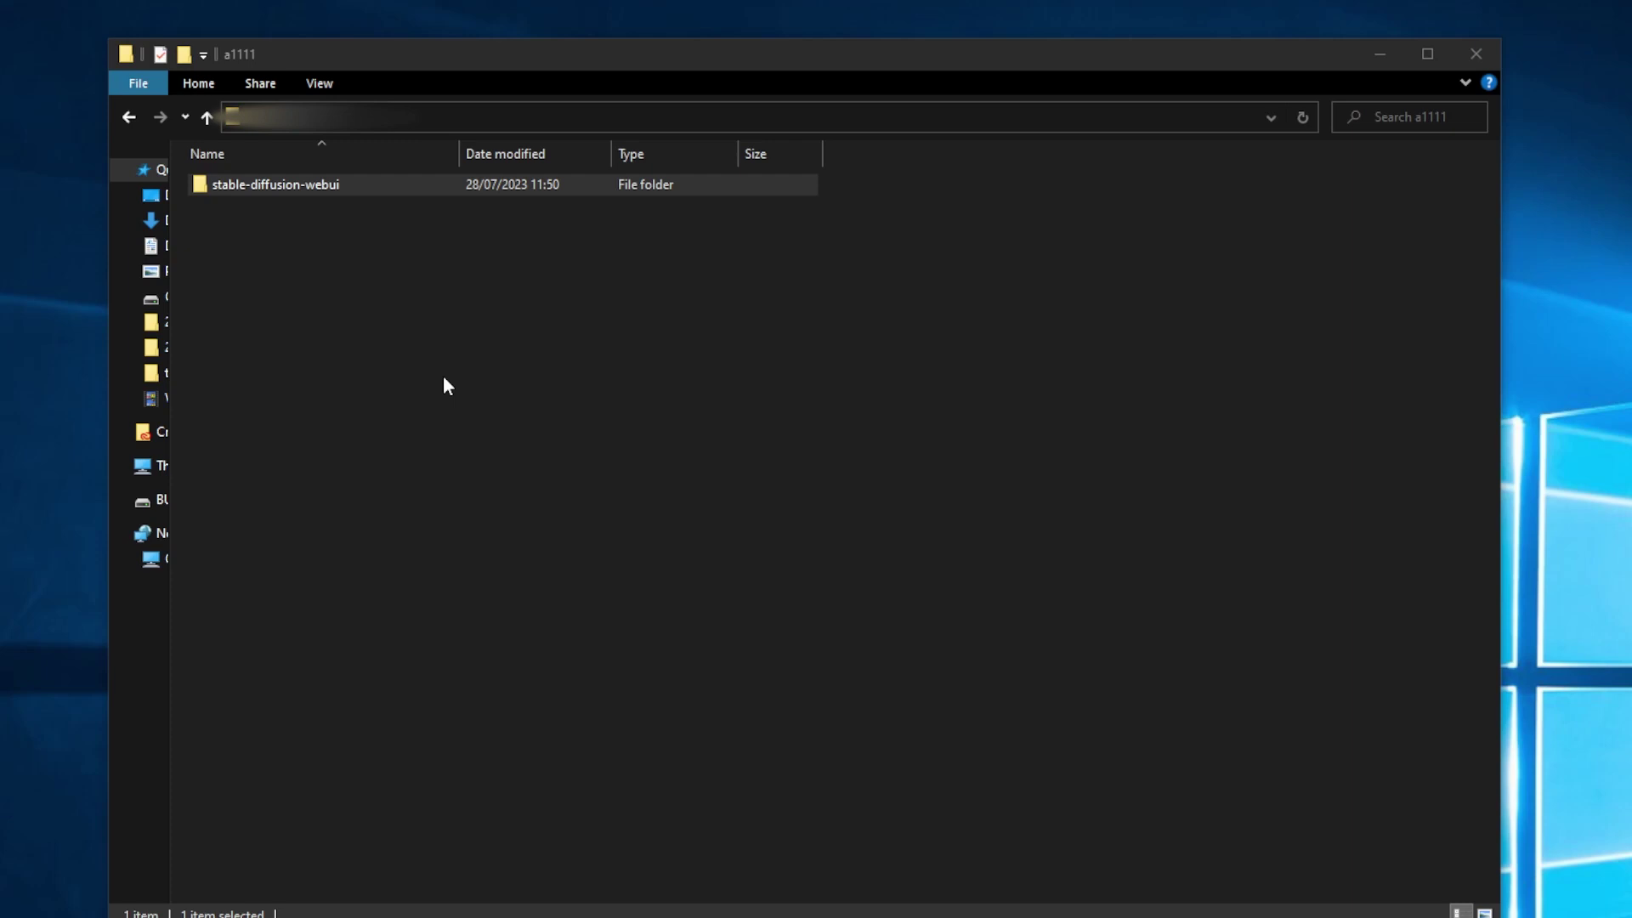
# Open a Command Prompt in the stable-diffusion-webui folder and run git pull
pyautogui.doubleClick(323, 183)
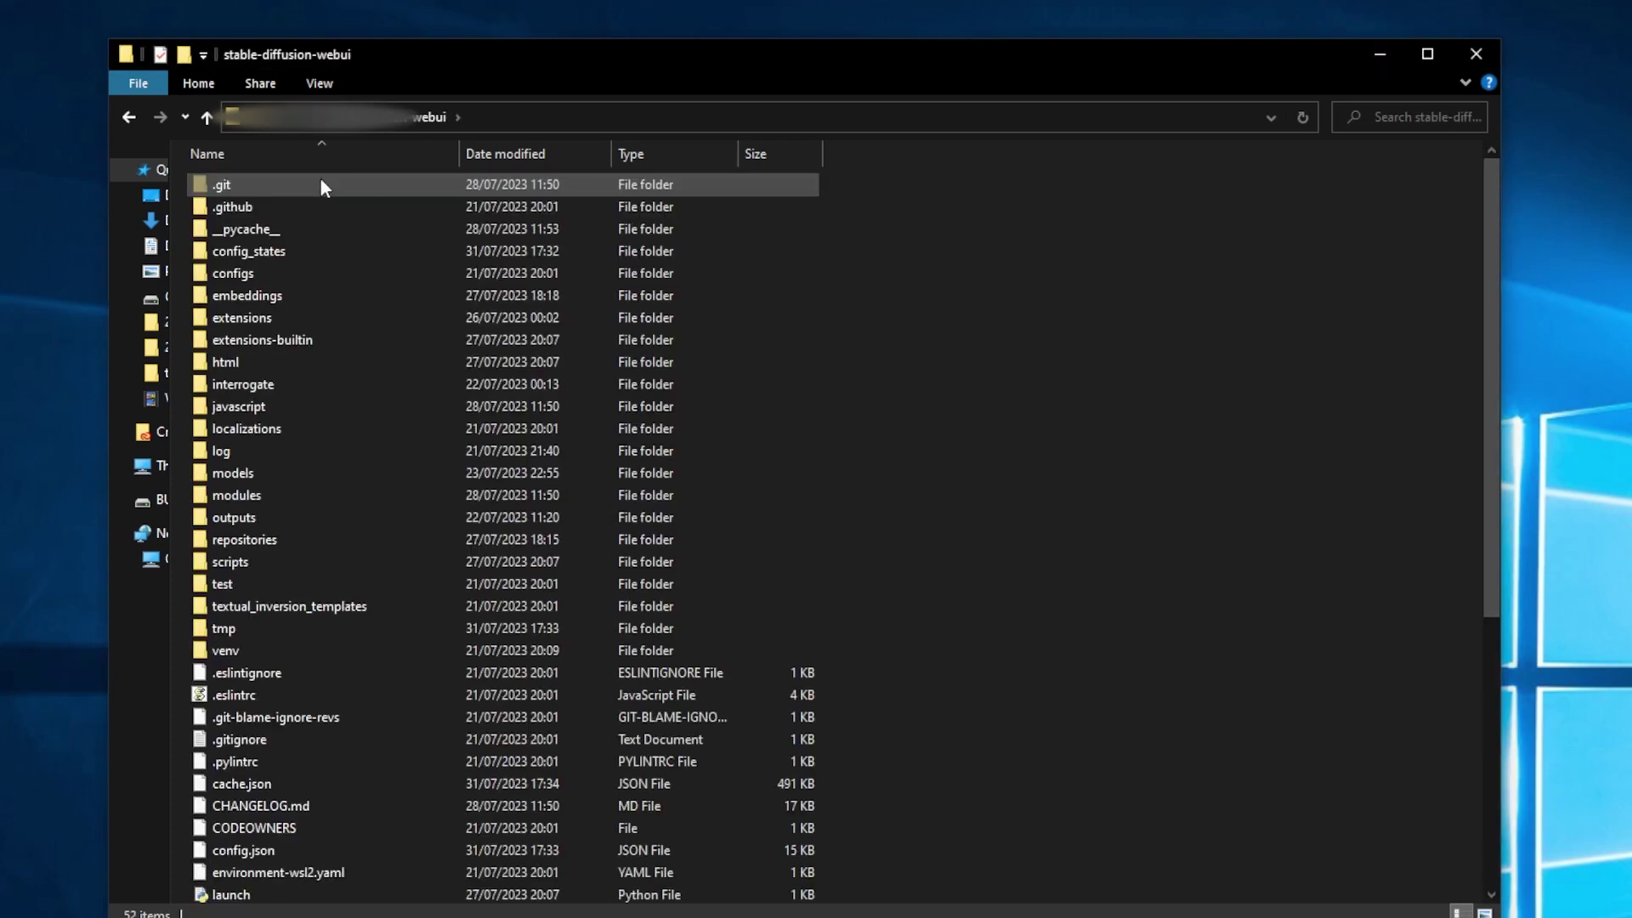
pyautogui.click(490, 119)
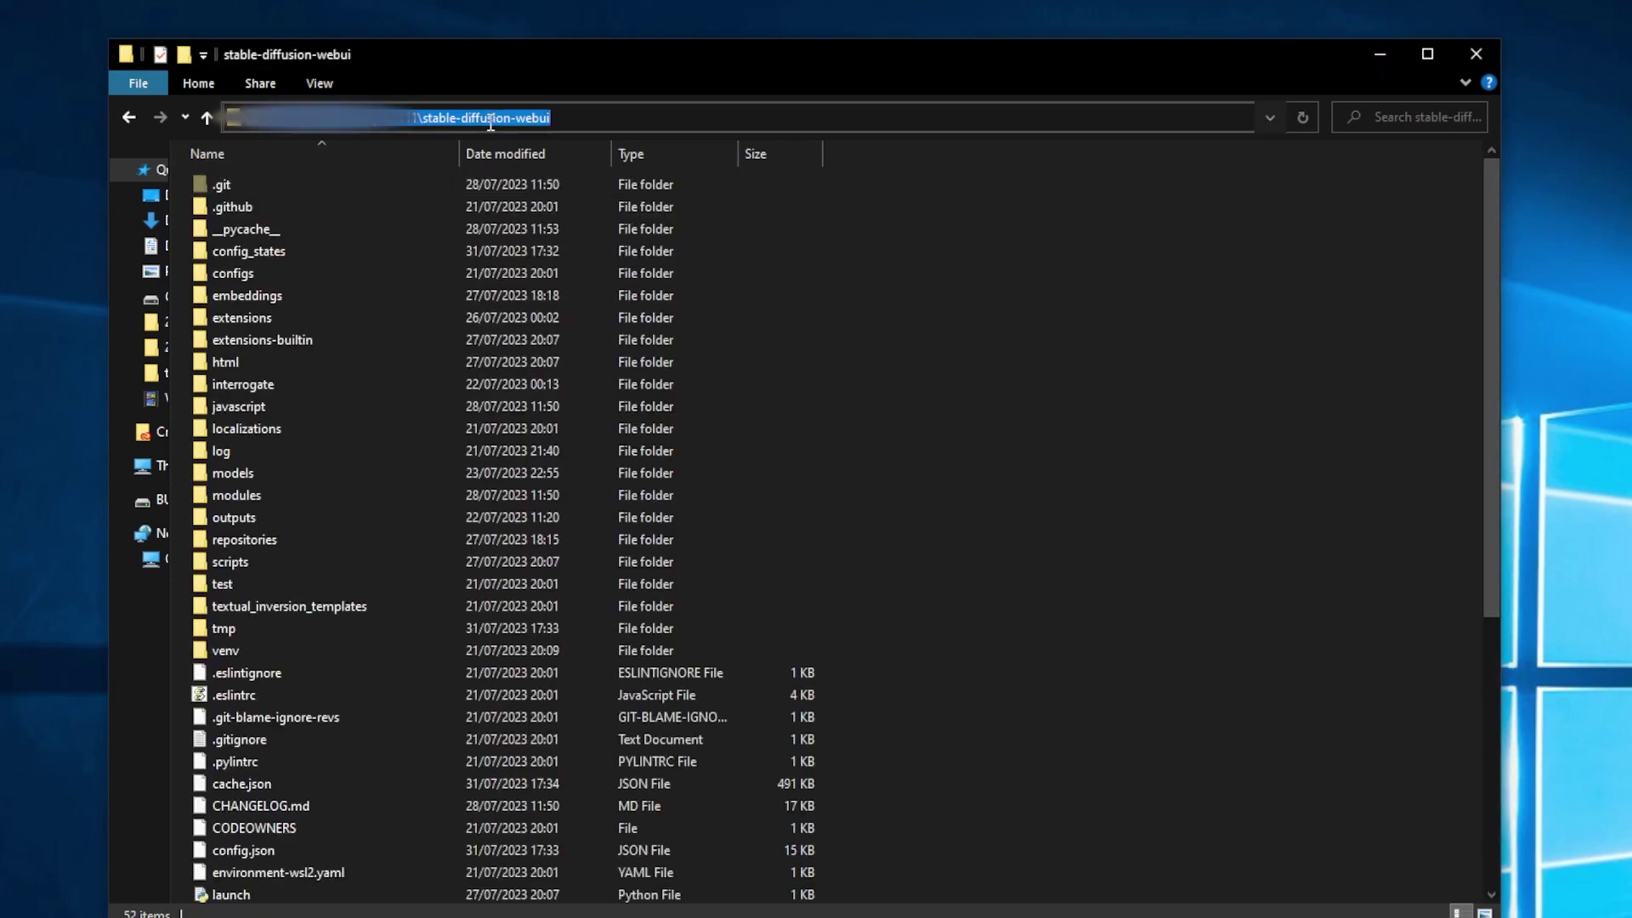
pyautogui.write('cmd')
pyautogui.press('Return')
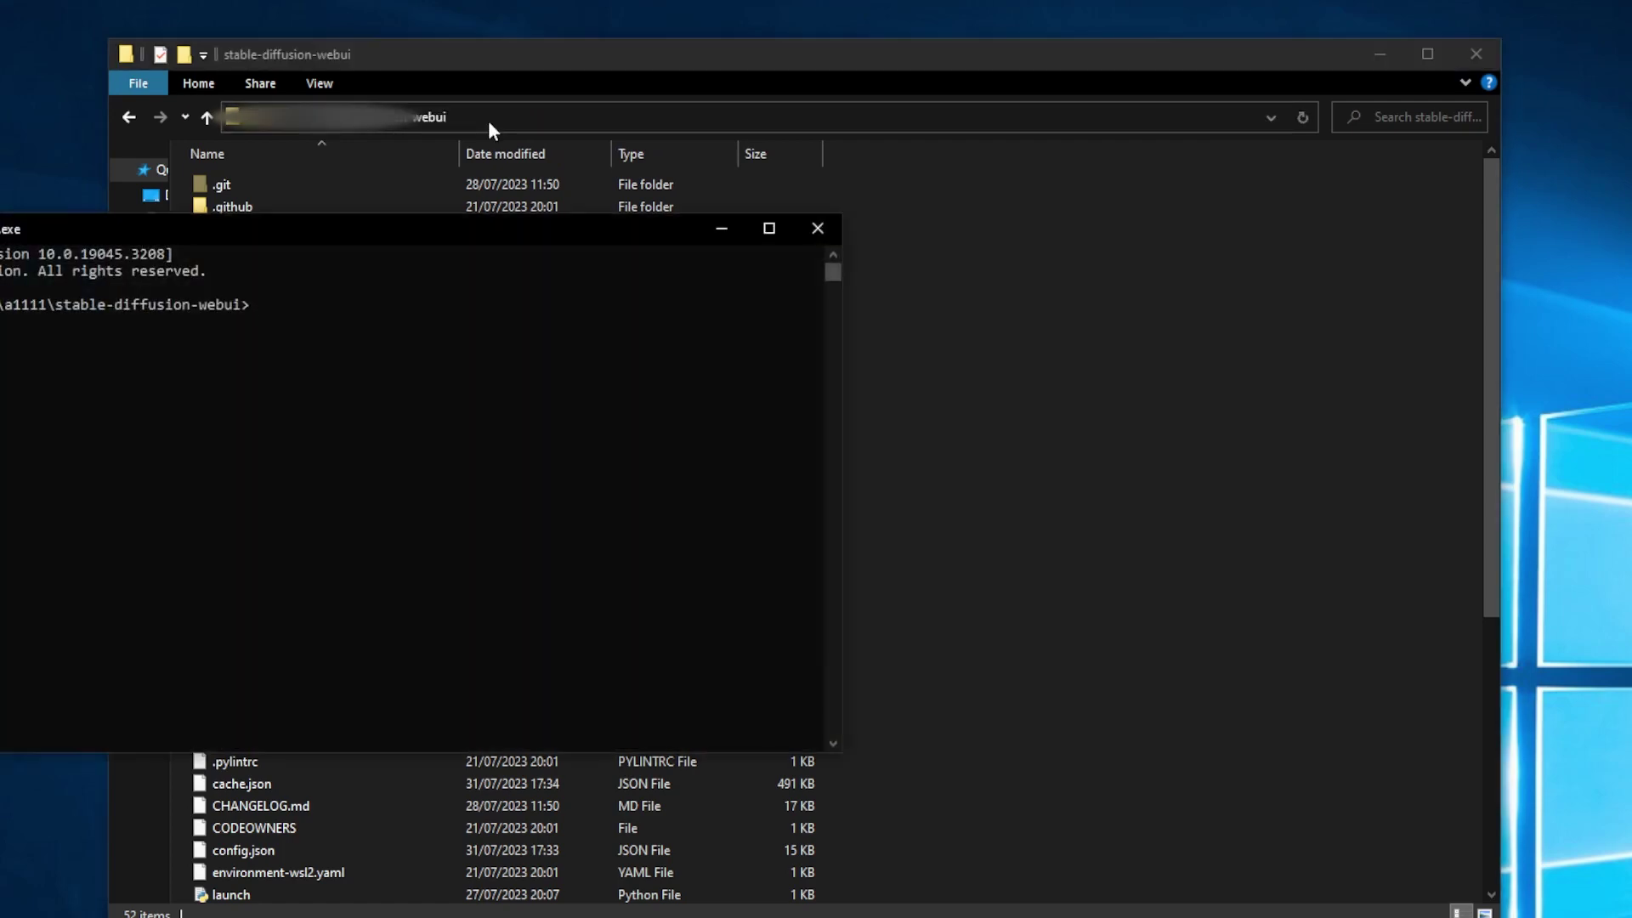
pyautogui.write('git pull')
pyautogui.press('Return')
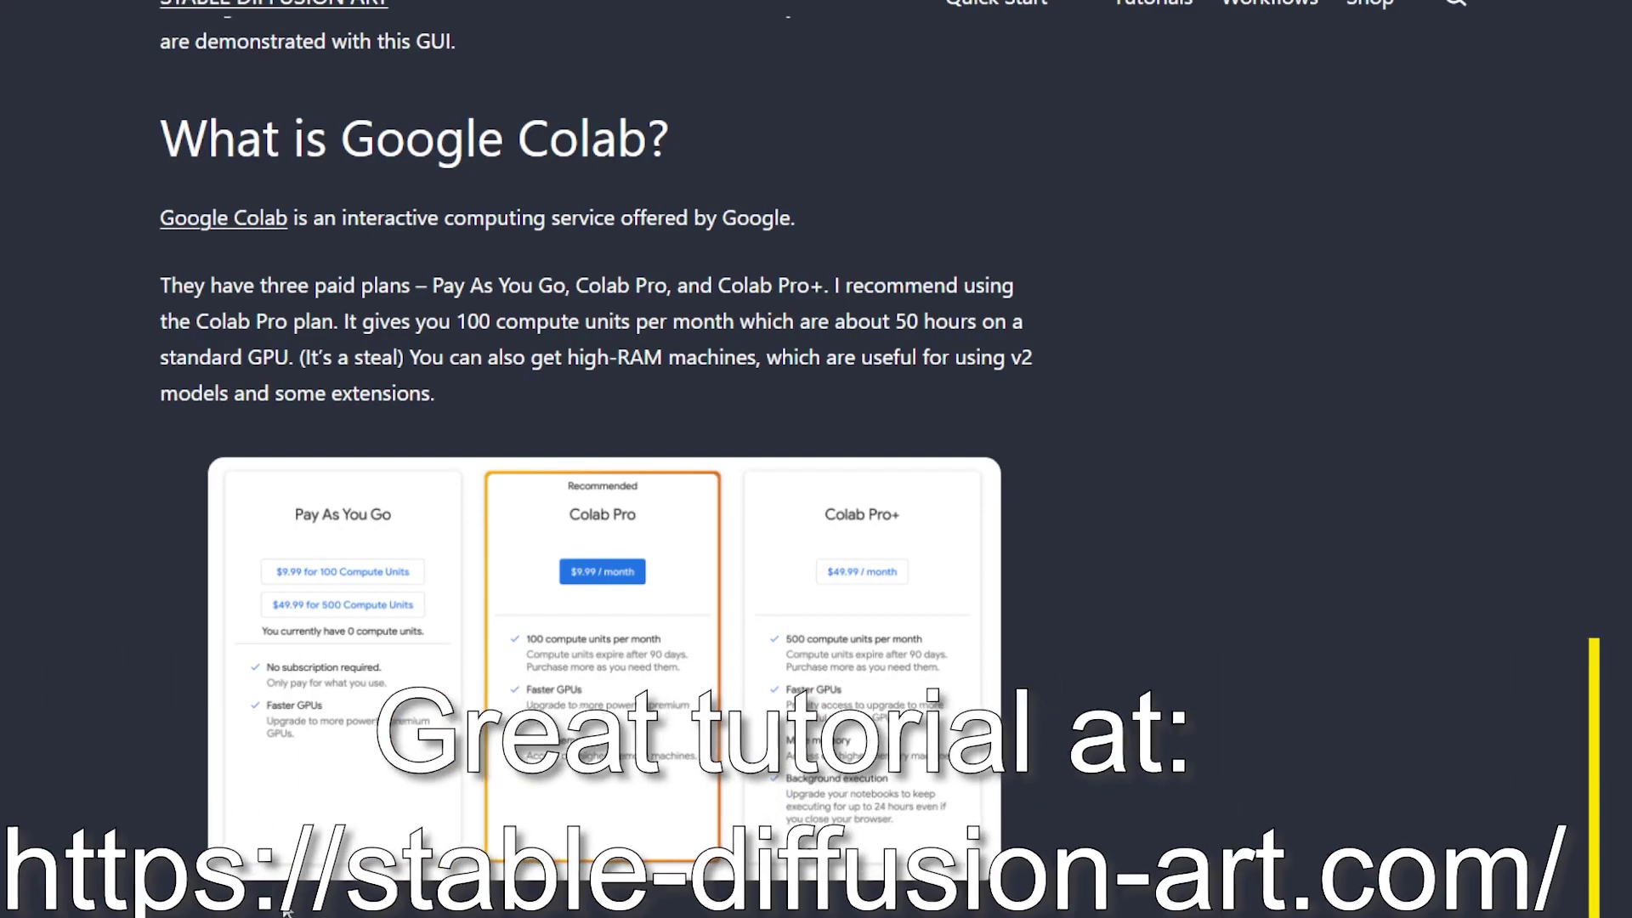
# Scroll the Colab tutorial down to the Step 3 Save_In_Google_Drive options
pyautogui.scroll(-10, 284, 910)
pyautogui.scroll(-4, 284, 910)
pyautogui.scroll(-6, 285, 910)
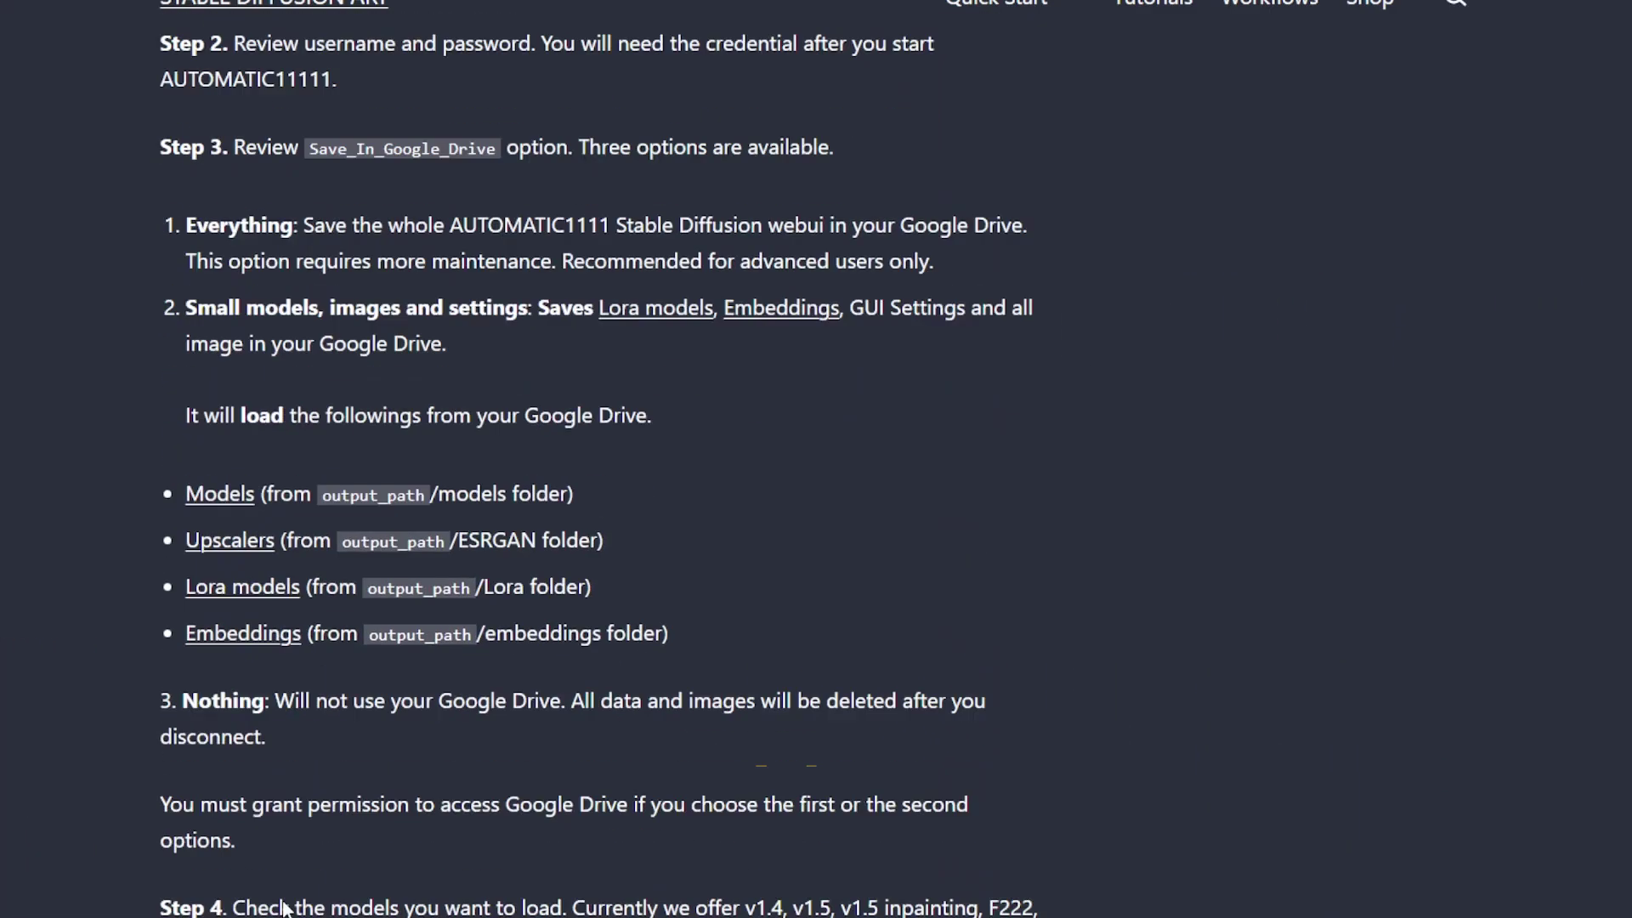